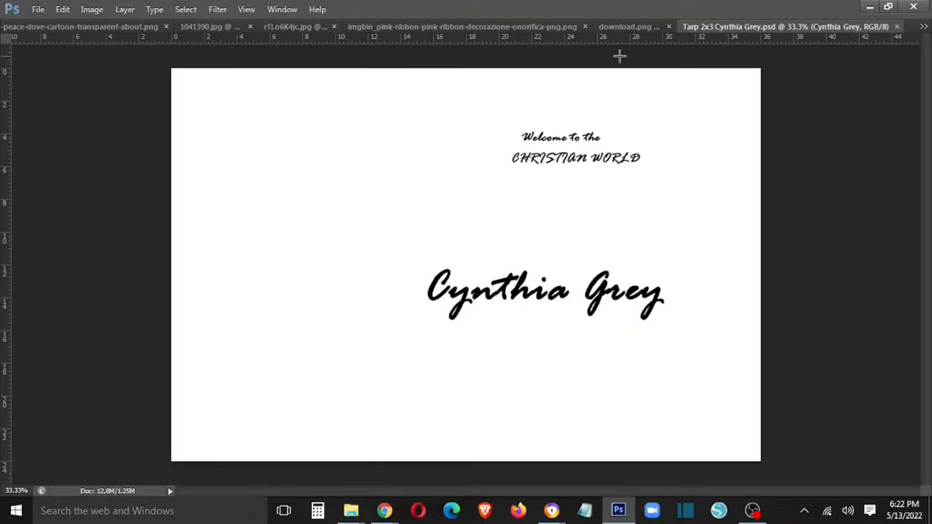
- Find Background Pink 01.jpg among the open documents and float it in its own window
left_click(622, 27)
left_click(522, 27)
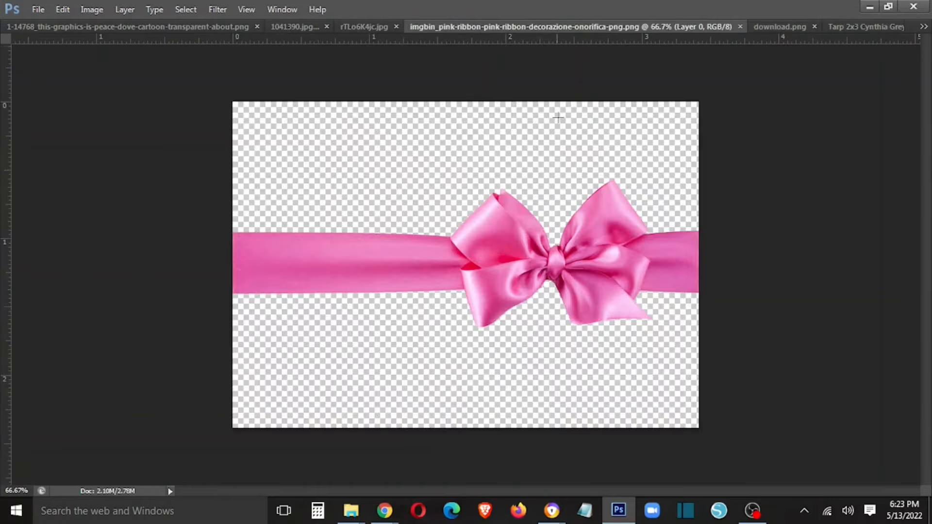
left_click(372, 28)
left_click(923, 27)
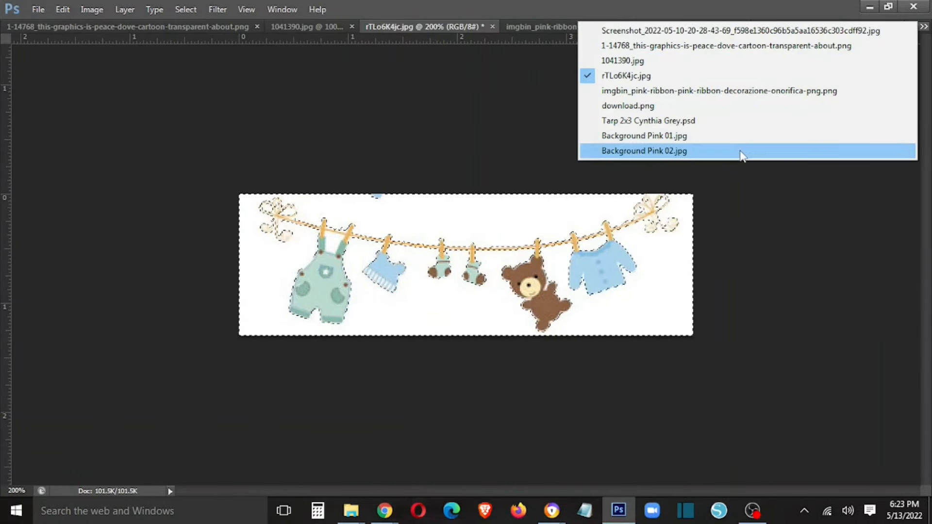
left_click(741, 151)
left_click(923, 28)
left_click(797, 137)
left_click_drag(721, 27, 456, 196)
left_click(813, 60)
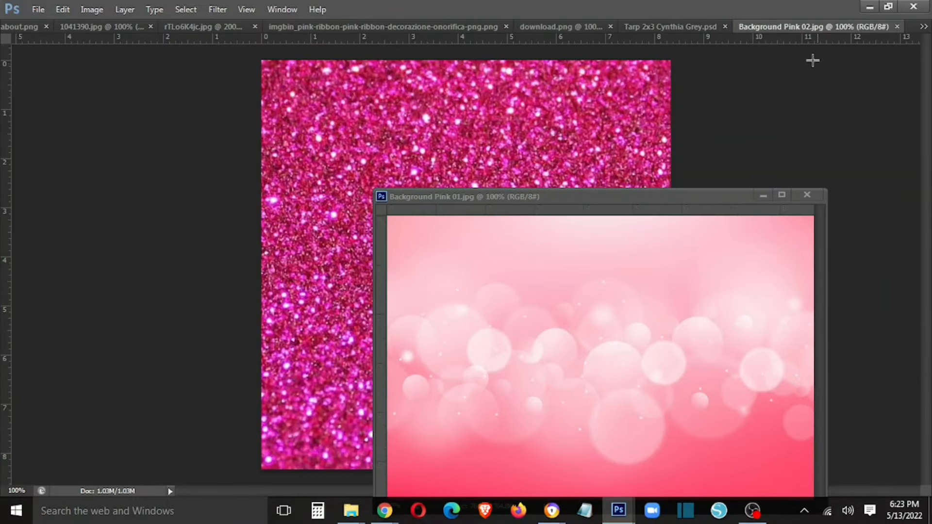
- Copy the pink bokeh image into the tarp document and close Background Pink 01.jpg
left_click(677, 28)
left_click(649, 238)
left_click_drag(662, 279, 507, 156)
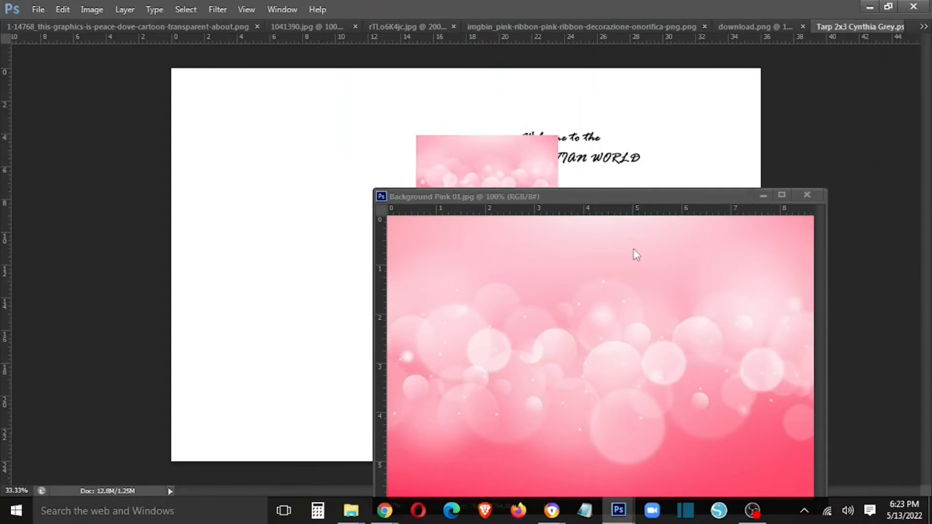
left_click(634, 249)
key("ctrl+w")
- Place the bokeh layer beneath the text layers and scale it to cover the whole canvas
key("Tab")
left_click_drag(851, 136, 845, 202)
key("Tab")
left_click_drag(542, 197, 294, 130)
left_click_drag(314, 164, 793, 415)
key("Return")
left_click_drag(772, 27, 560, 162)
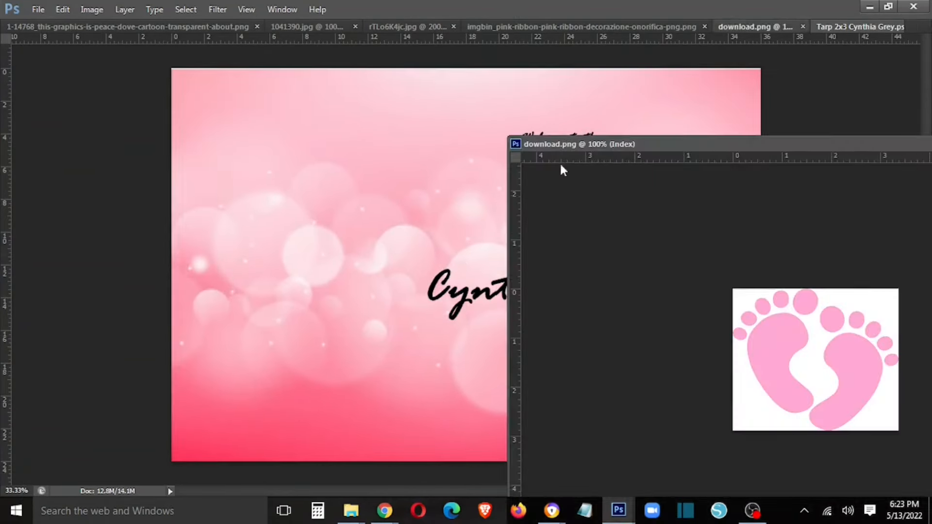
left_click_drag(839, 143, 808, 31)
left_click(712, 26)
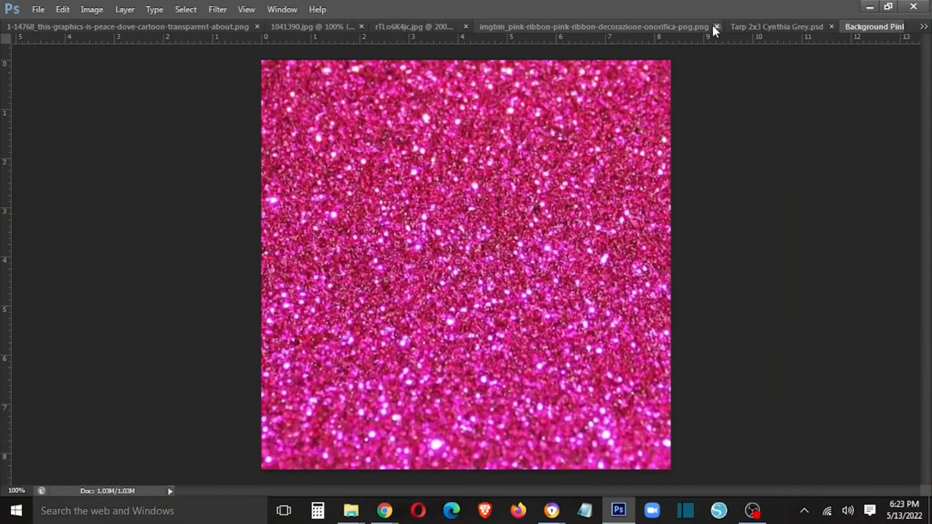
left_click(709, 28)
left_click(801, 27)
- Copy the glitter image from Background Pink 02.jpg into the tarp document and close the source image
left_click(924, 27)
left_click(806, 120)
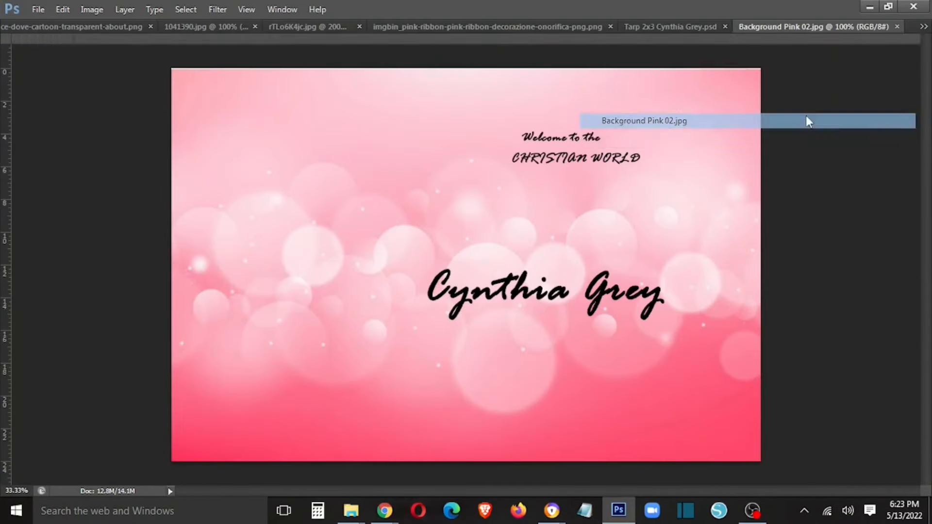
left_click_drag(786, 27, 407, 183)
left_click_drag(514, 260, 420, 123)
left_click(760, 184)
- Duplicate the glitter layer beside the original, flip the copy horizontally, and merge the two layers
left_click_drag(478, 205, 404, 236)
left_click_drag(404, 237, 539, 238)
key("ctrl+t")
right_click(498, 214)
left_click(544, 419)
key("Return")
key("Tab")
left_click(834, 215, "ctrl")
key("ctrl+e")
- Duplicate the merged glitter strip directly below itself, flip the copy vertically, and merge the two layers
left_click_drag(511, 229, 511, 365)
key("ctrl+t")
right_click(491, 355)
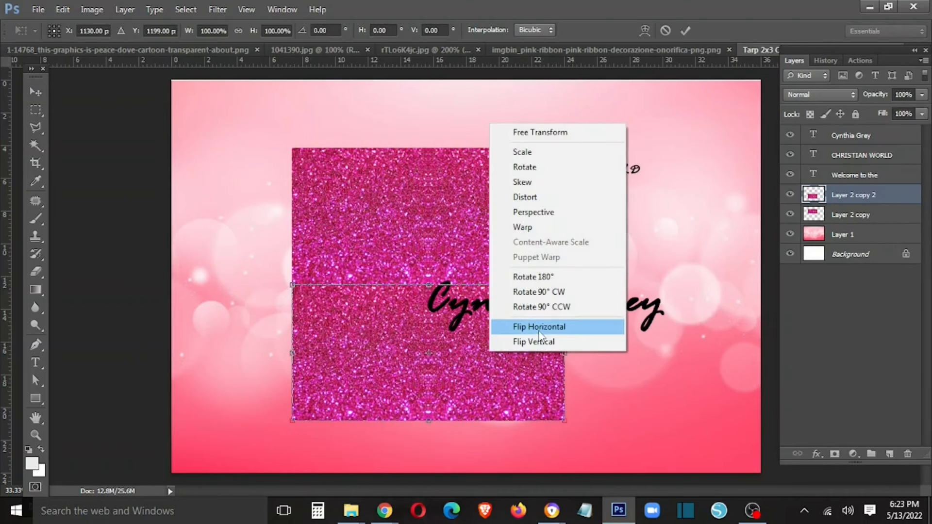
left_click(541, 342)
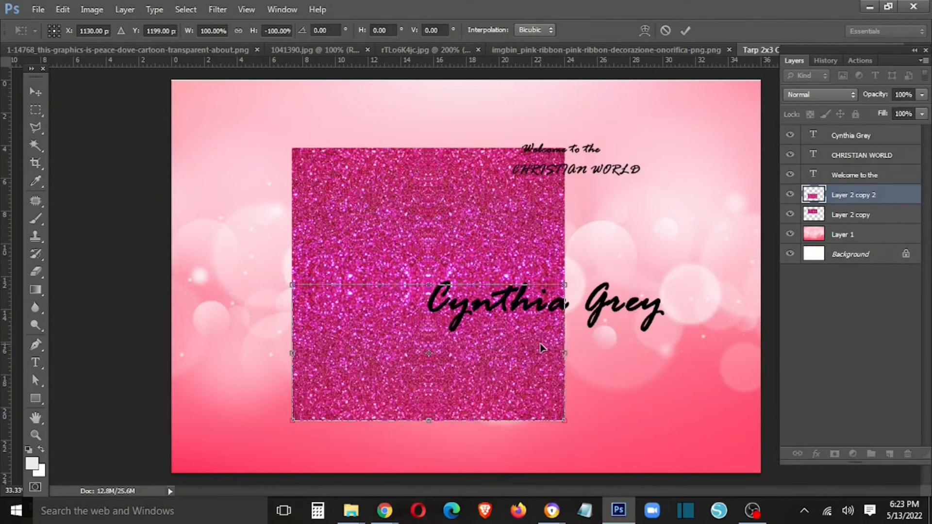
key("Return")
key("Up")
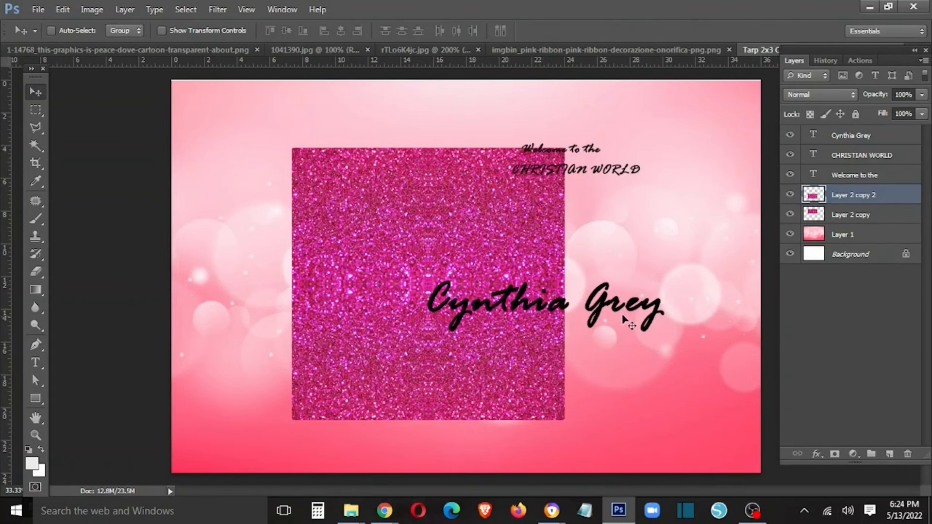
left_click(848, 219, "ctrl")
key("ctrl+e")
- Duplicate the glitter block sideways to widen the texture and merge the copy with the original
left_click_drag(502, 247, 651, 207)
left_click(848, 214, "ctrl")
key("ctrl+e")
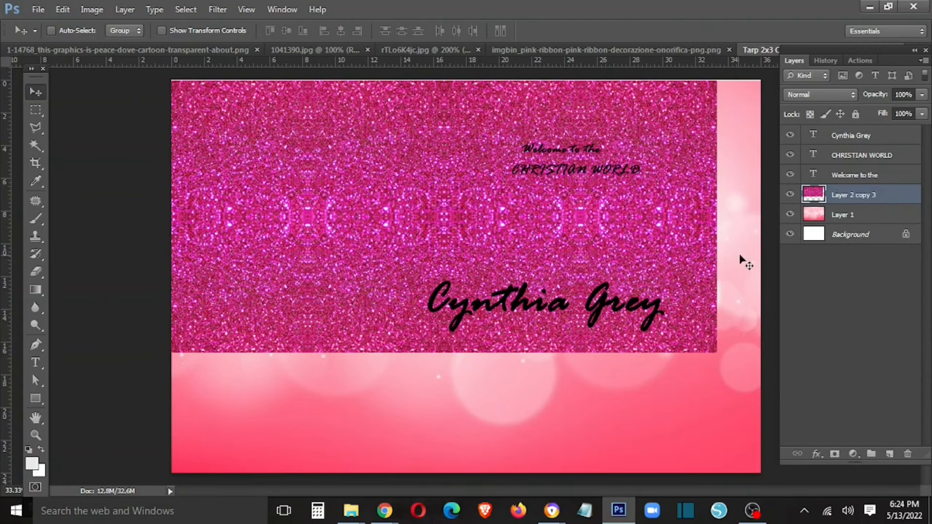
- Scale the merged glitter layer until it covers the whole canvas
key("ctrl+t")
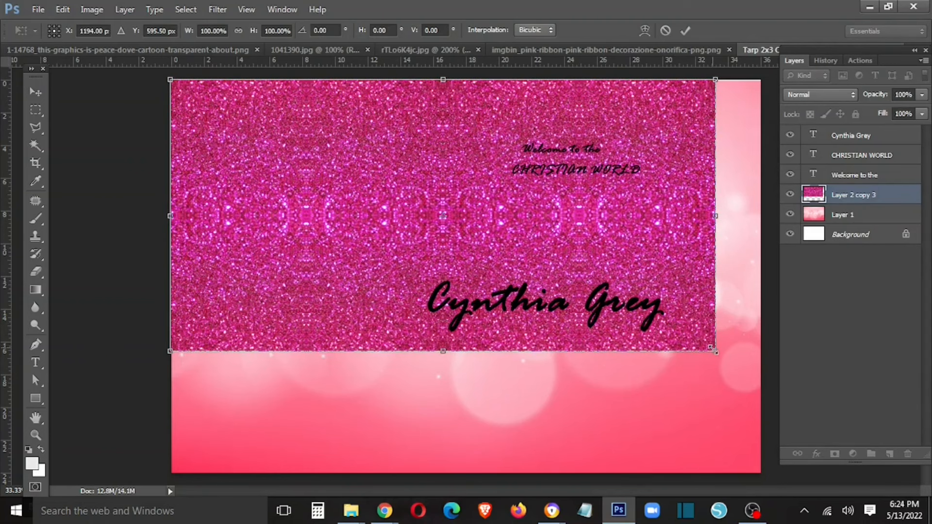
left_click_drag(713, 348, 738, 375)
key("ctrl+minus")
key("ctrl+minus")
left_click_drag(453, 329, 454, 382)
key("Return")
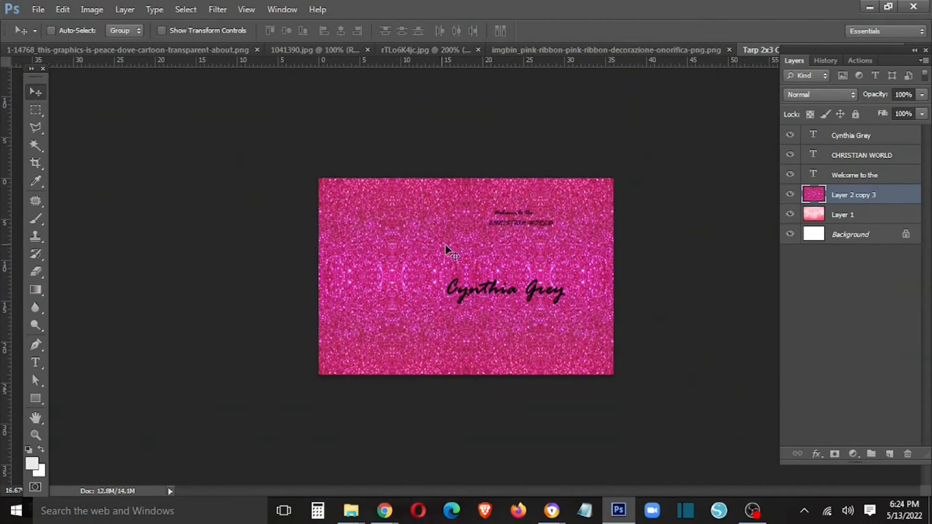
- Select a thin strip around the canvas edge on the glitter layer and put it on its own layer
key("ctrl+plus")
key("ctrl+plus")
key("Tab")
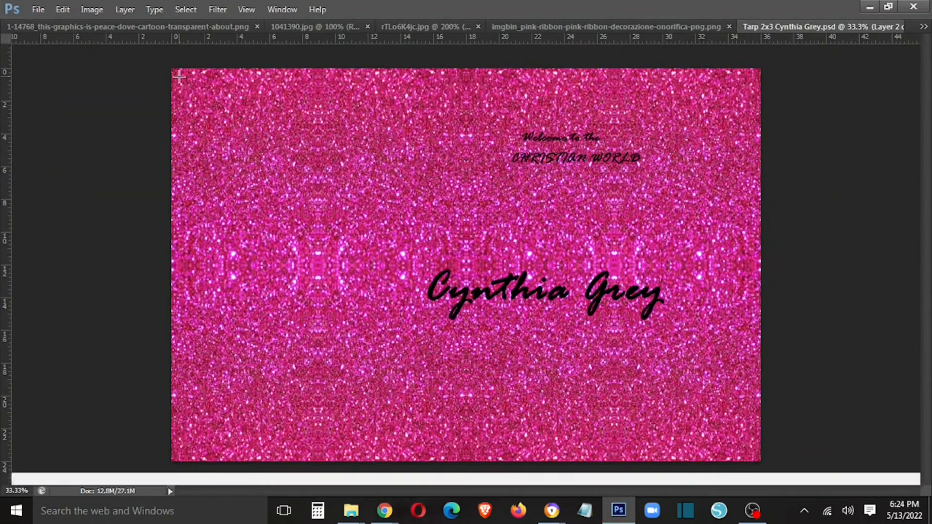
key("Tab")
left_click_drag(178, 87, 754, 465)
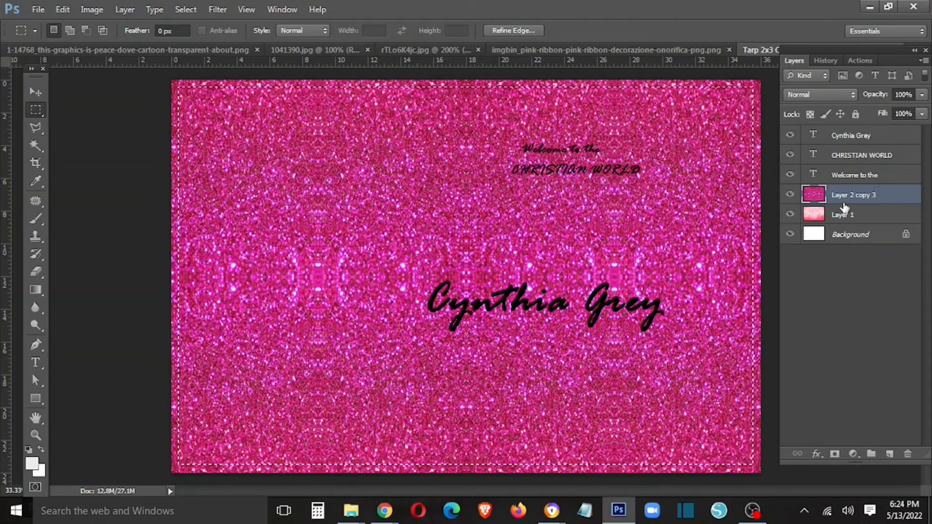
right_click(646, 233)
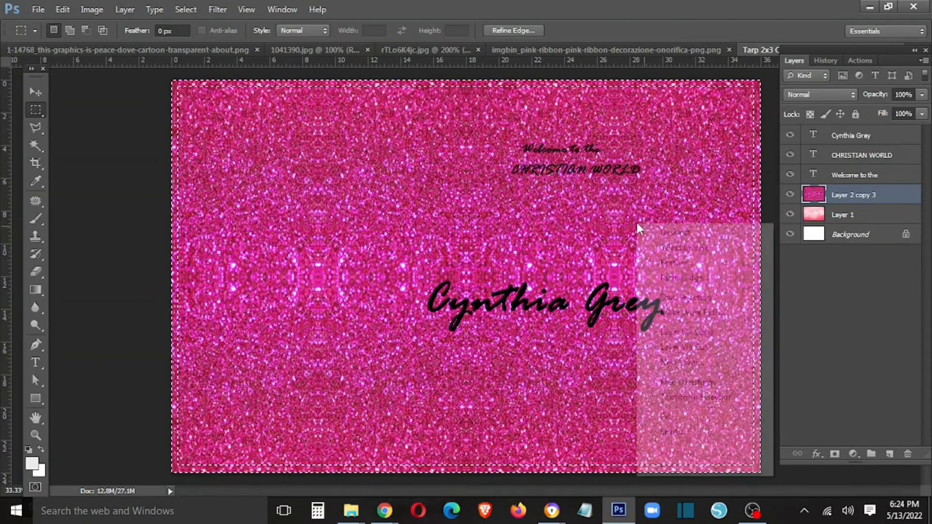
left_click(706, 387)
- Select a large central rectangle on the full glitter layer, feather it by 1000 pixels, and erase its contents repeatedly
left_click(845, 216)
right_click(549, 246)
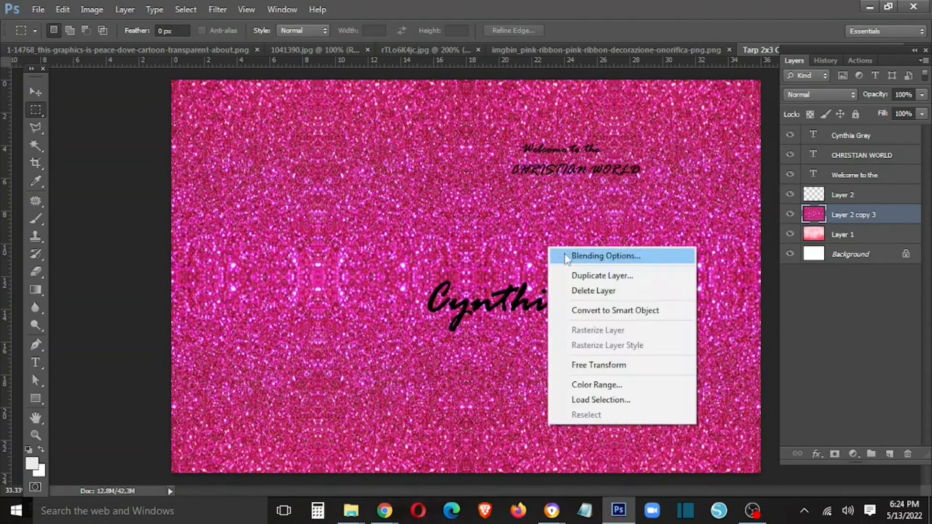
left_click(439, 225)
key("v")
key("m")
left_click_drag(230, 126, 714, 431)
right_click(551, 347)
left_click(573, 125)
type("2500")
key("Return")
key("Return")
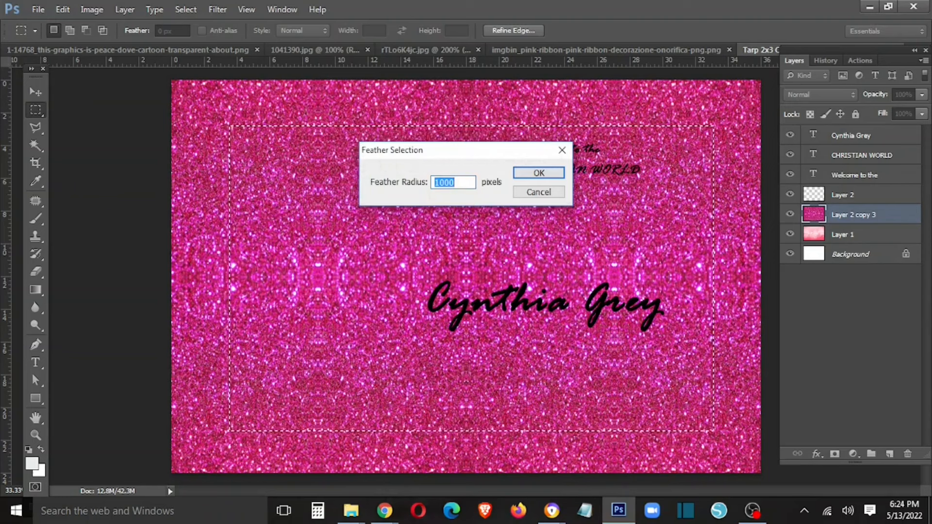
left_click(539, 173)
key("Delete")
key("Delete")
key("Delete")
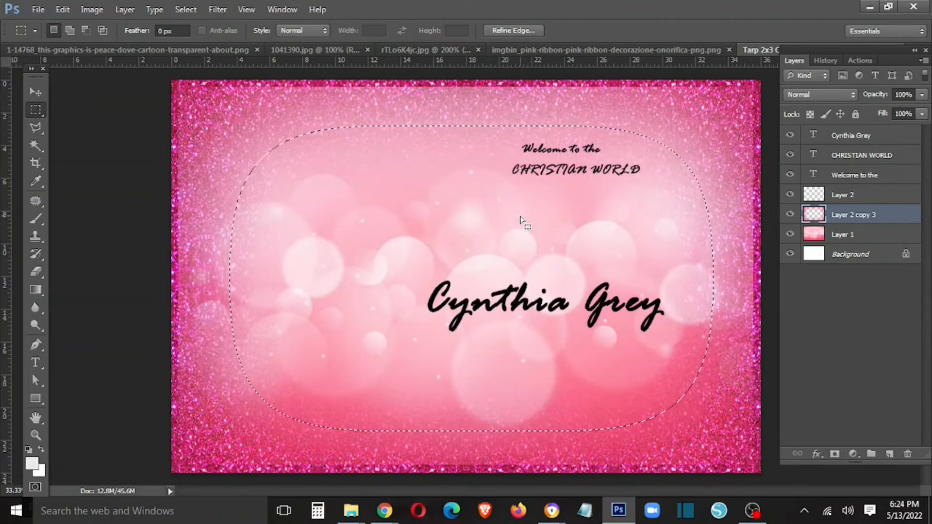
key("ctrl+d")
- Darken the thin glitter frame on Layer 2 with a Curves adjustment
key("v")
right_click(748, 157)
left_click(765, 171)
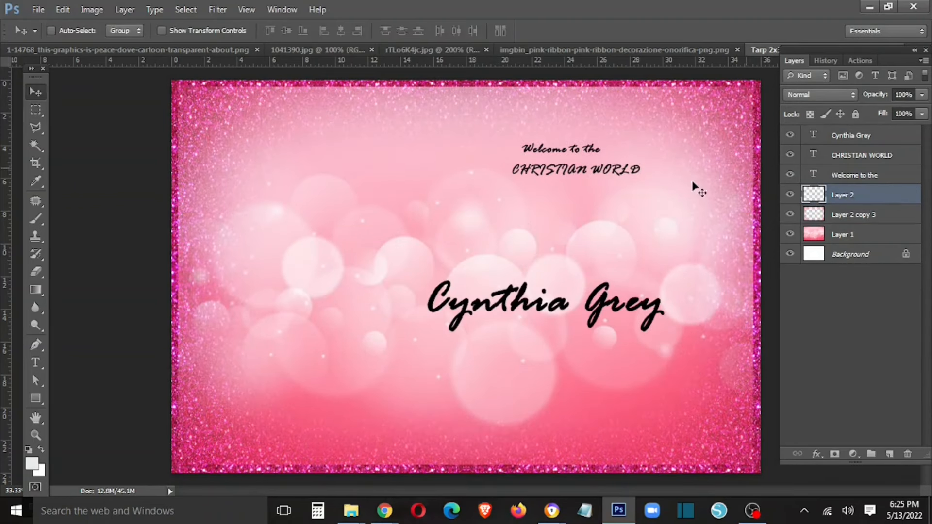
key("ctrl+m")
left_click_drag(349, 226, 349, 271)
left_click(470, 128)
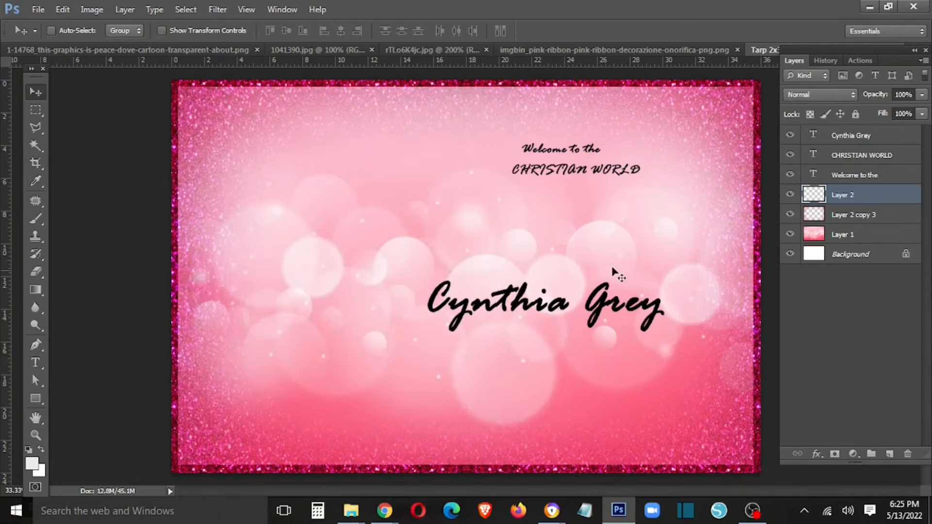
key("Tab")
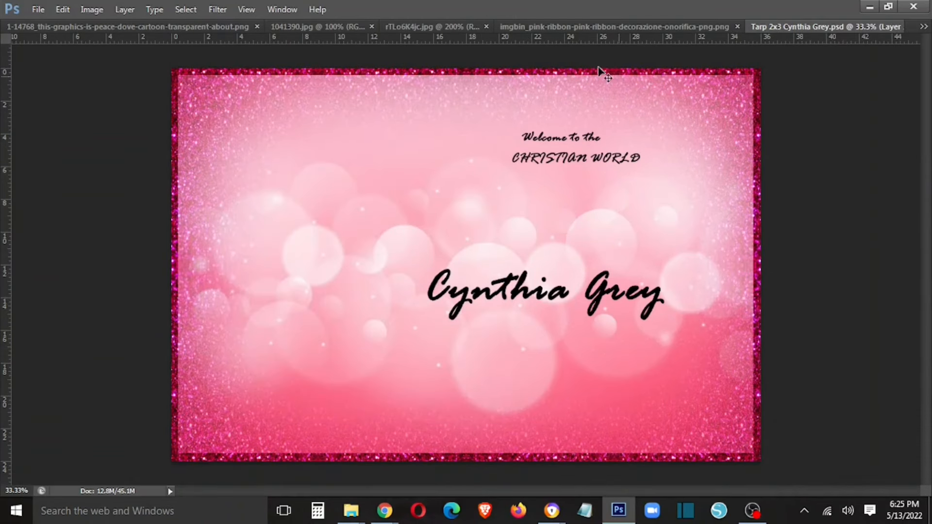
- Open the smiling baby's portrait photo and float it in its own window
left_click(924, 27)
left_click(811, 244)
left_click(575, 28)
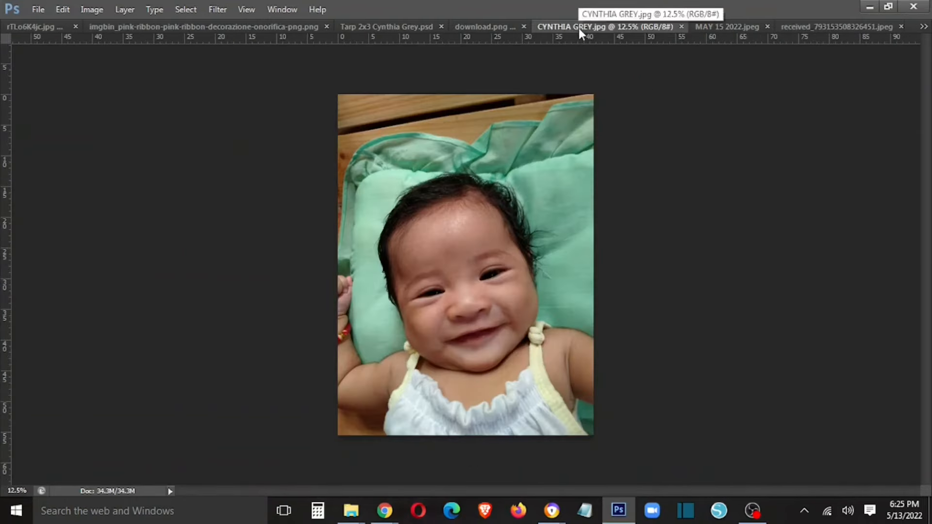
left_click_drag(578, 28, 433, 164)
- Compare the other two open baby photos, MAY 15 2022.jpeg and the received image
left_click(929, 39)
left_click(924, 27)
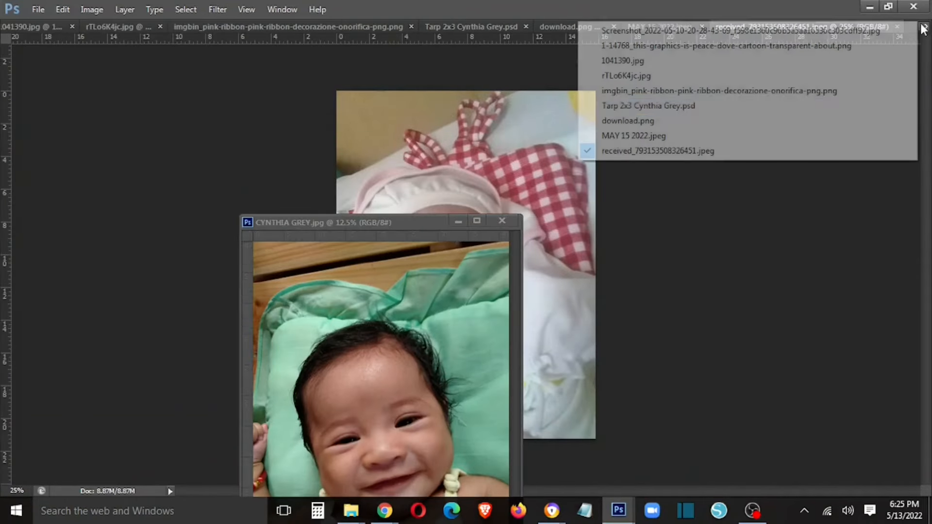
left_click(675, 137)
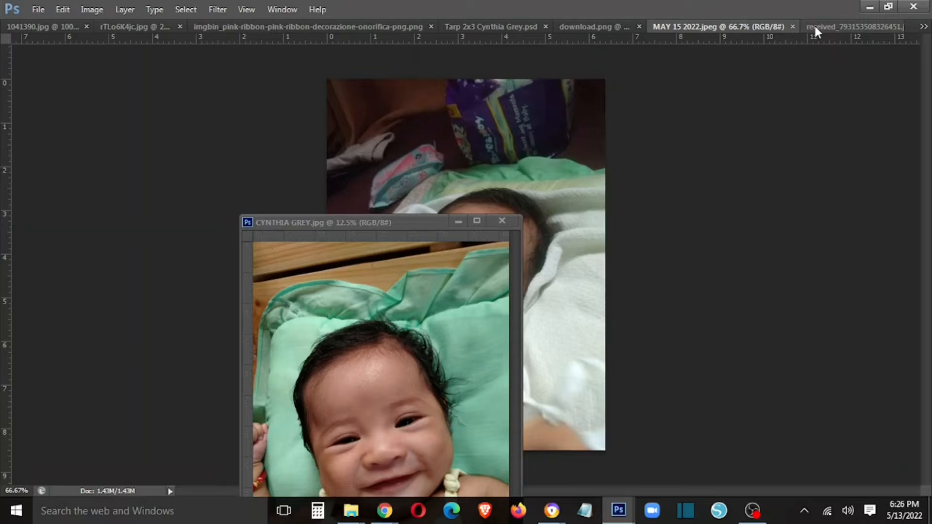
left_click(847, 26)
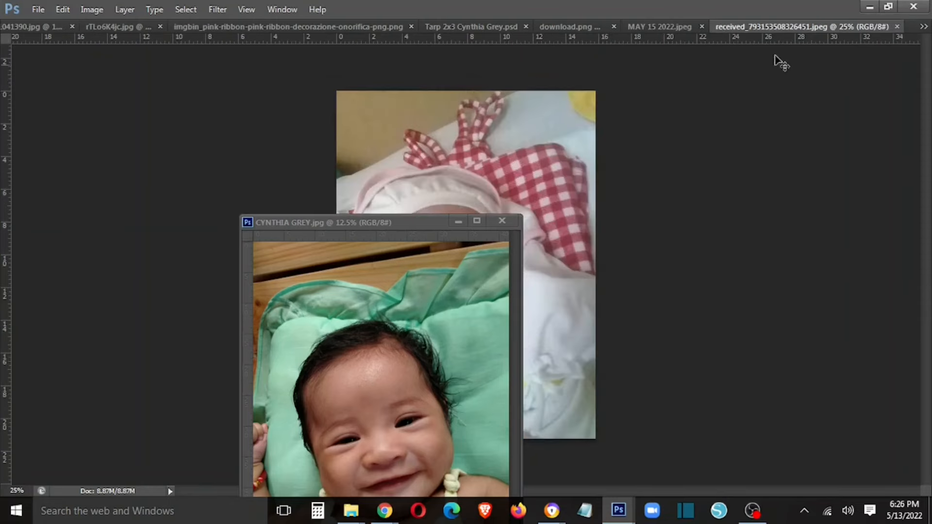
left_click(924, 26)
left_click(732, 138)
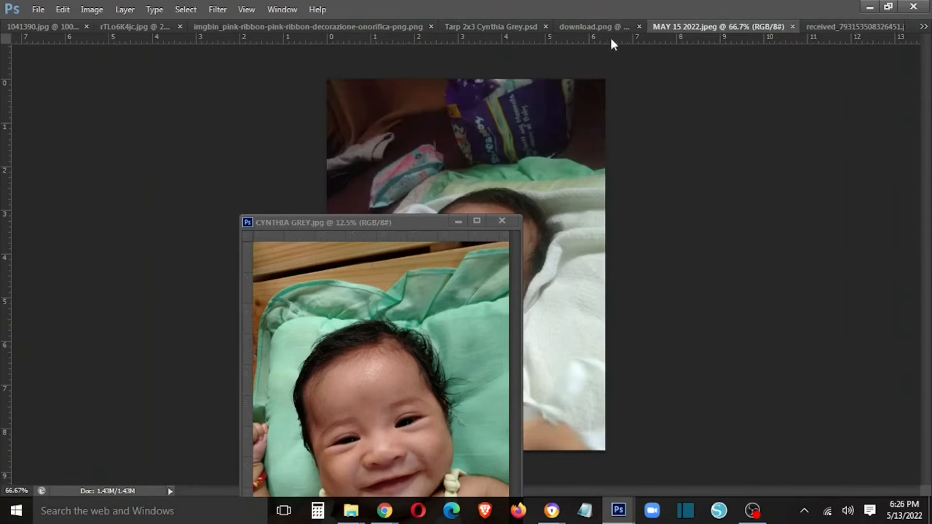
- Copy the smiling baby portrait into the tarp document and close the source photo
left_click(512, 27)
left_click_drag(412, 221, 219, 163)
left_click_drag(245, 252, 380, 236)
left_click(299, 183)
left_click(310, 163)
key("ctrl+t")
left_click_drag(461, 136, 502, 168)
left_click_drag(586, 89, 431, 308)
key("Escape")
- Scale the baby photo down to fit within the canvas height and position it on the design's left half
key("ctrl+t")
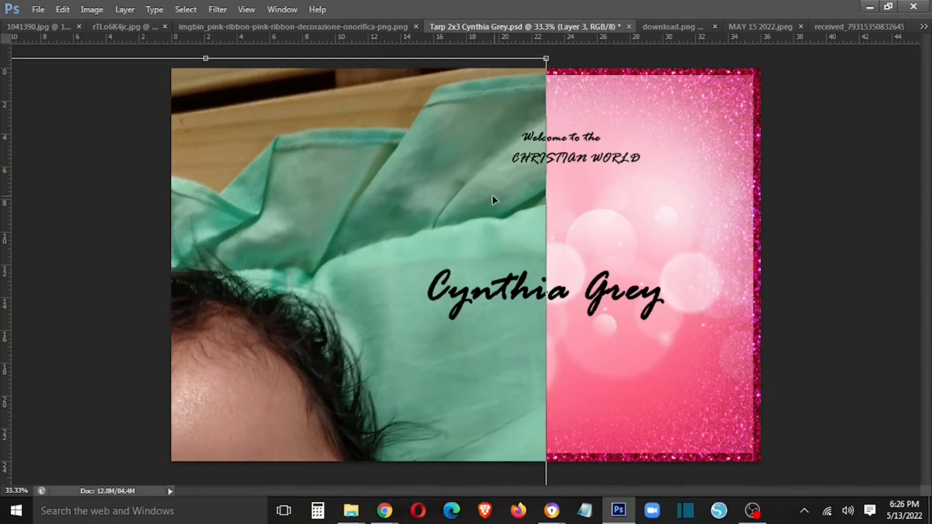
left_click_drag(492, 195, 586, 236)
left_click_drag(640, 100, 372, 362)
left_click_drag(366, 407, 458, 134)
key("Return")
- Draw a white circle shape about 1128 px in diameter over the baby photo
key("Tab")
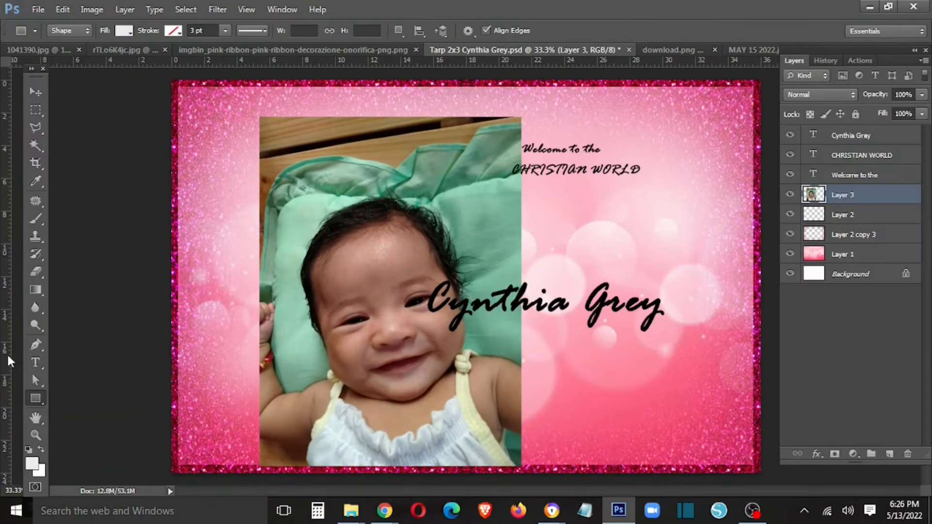
right_click(36, 399)
left_click(97, 410)
right_click(35, 399)
left_click(88, 422)
left_click_drag(285, 177, 597, 417)
- Center the circle over the baby's face and set its opacity to 50%
left_click(35, 93)
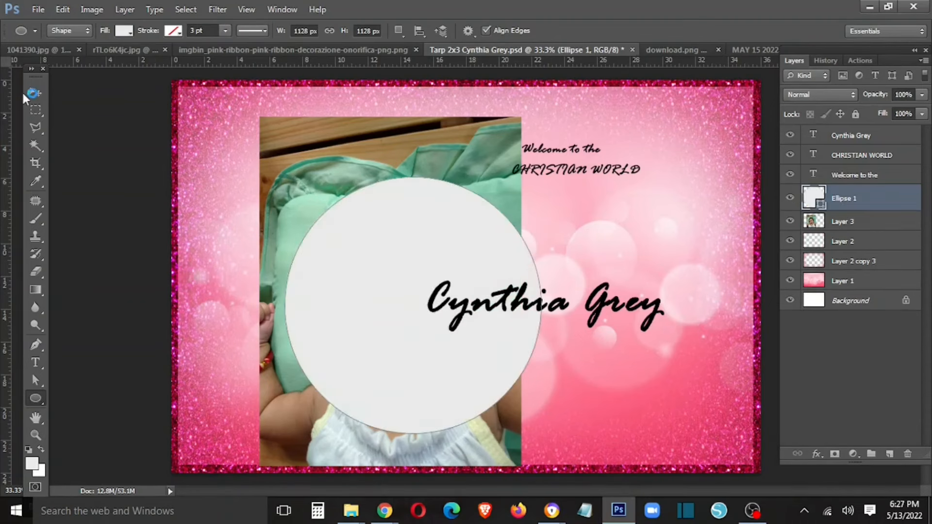
left_click_drag(382, 360, 420, 375)
key("5")
- Rasterize the circle, trim the baby photo to its outline, and delete the circle layer
right_click(864, 205)
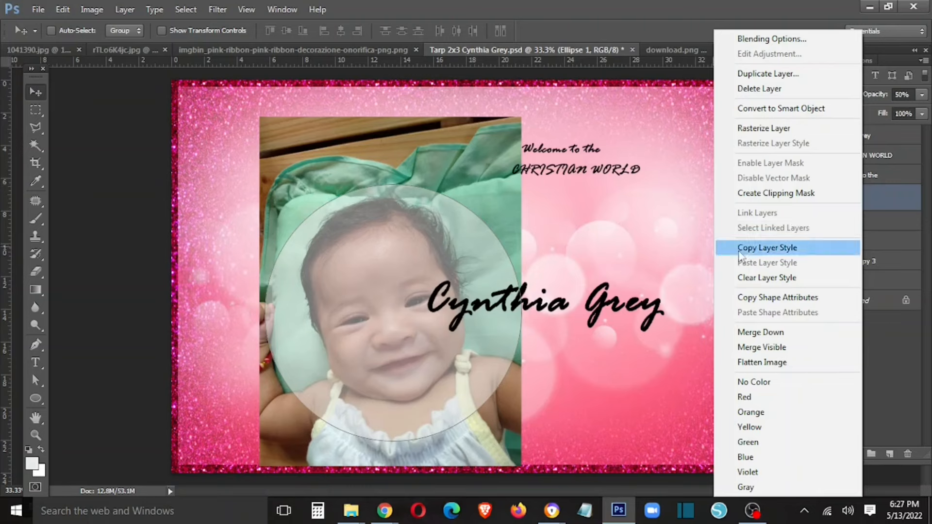
left_click(761, 130)
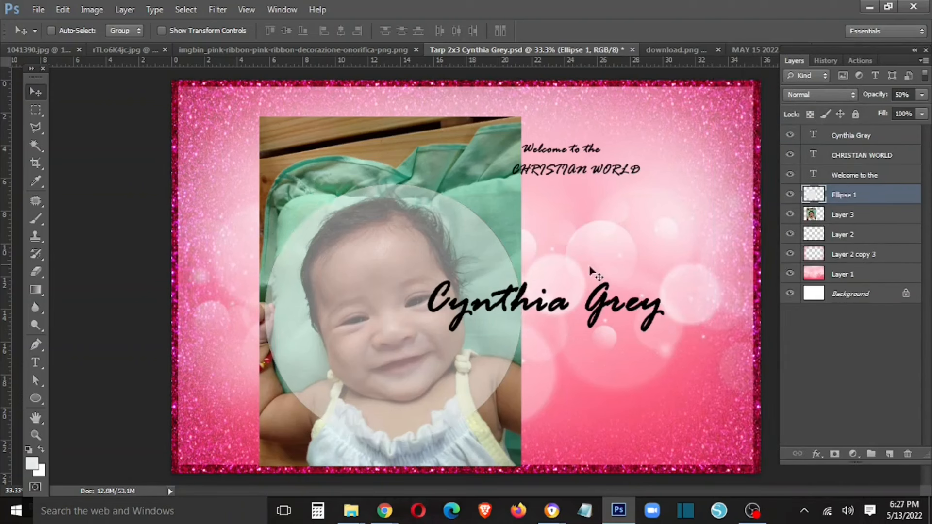
key("w")
left_click(539, 226)
left_click(843, 214)
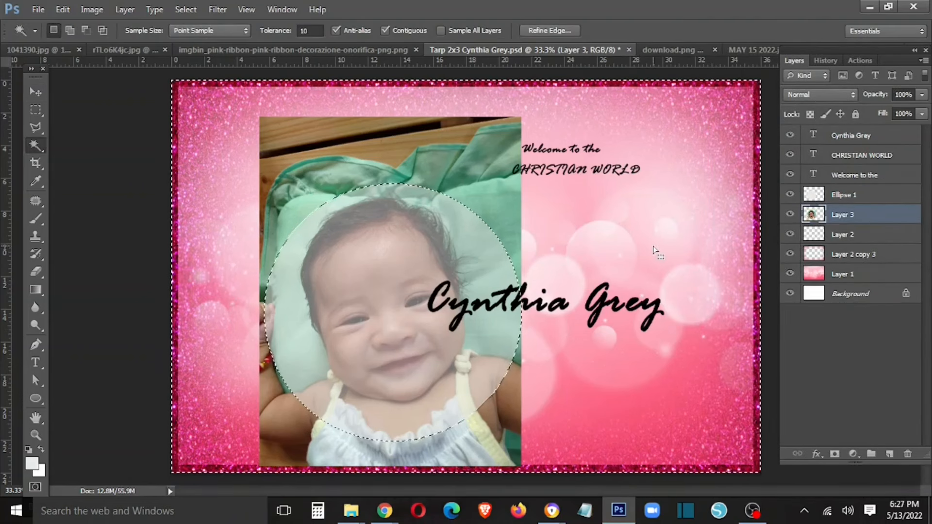
key("Delete")
key("ctrl+d")
key("v")
left_click(487, 256, "ctrl")
key("Delete")
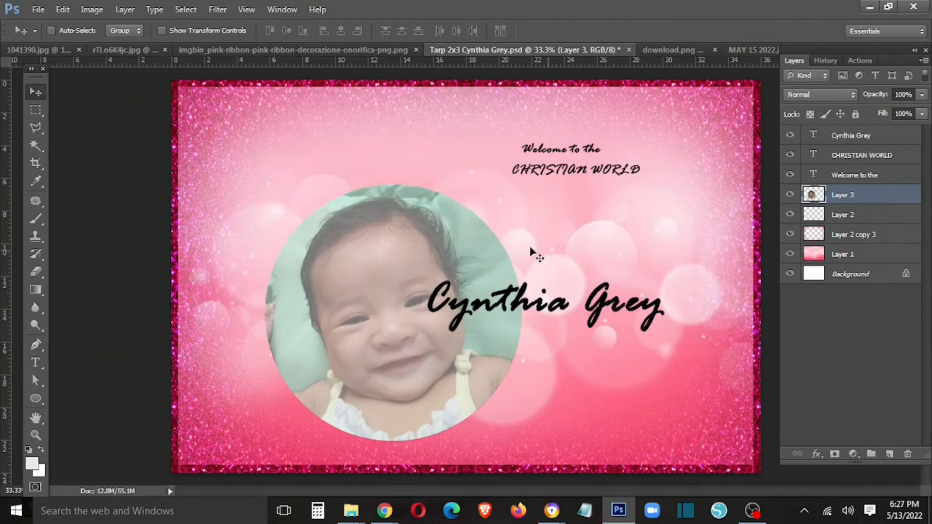
- Scale the circular baby photo to about 81% and position it near the design's left edge, vertically around the middle
left_click_drag(535, 313, 457, 276)
key("ctrl+t")
left_click_drag(442, 150, 419, 172)
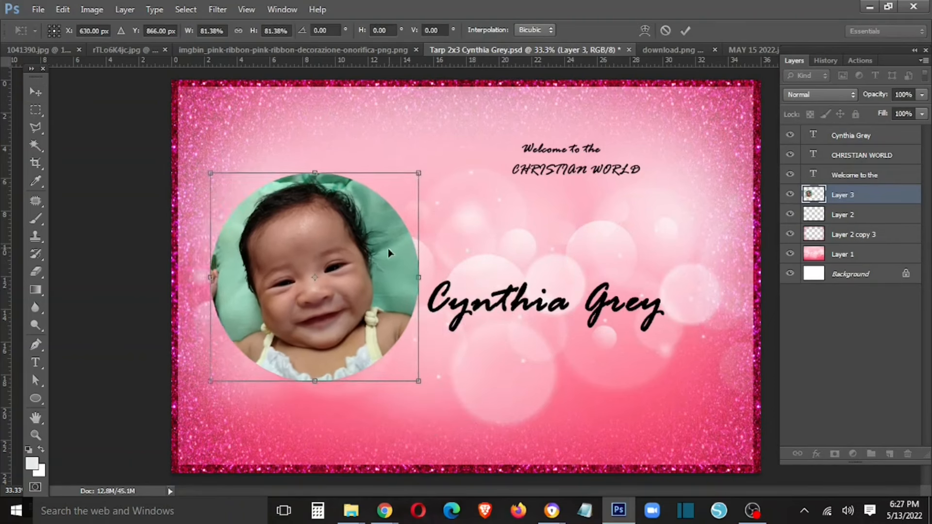
left_click_drag(387, 247, 362, 244)
key("Return")
- Add an outside stroke of 29 px to the circular baby photo's layer
right_click(854, 202)
left_click(757, 37)
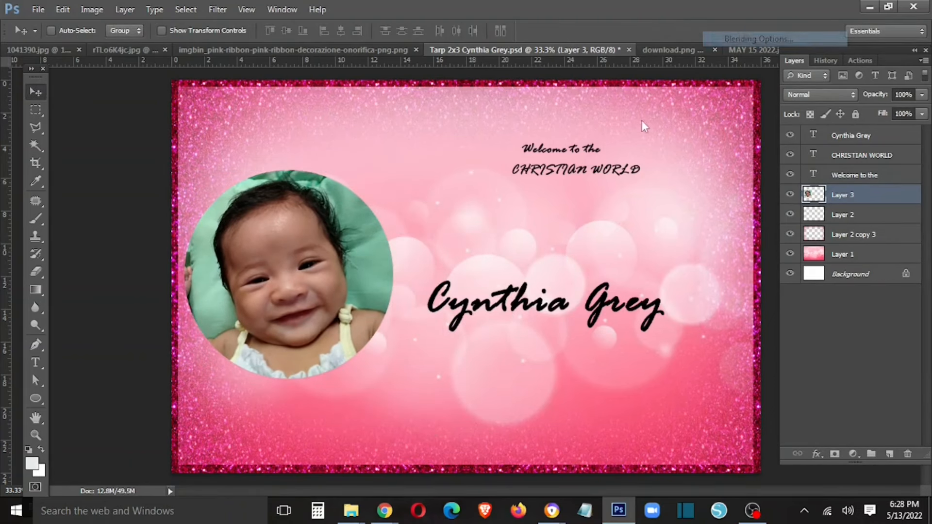
left_click(133, 111)
left_click_drag(349, 9, 604, 194)
left_click(521, 331)
left_click_drag(757, 280, 758, 261)
left_click(899, 238)
left_click_drag(538, 237, 548, 238)
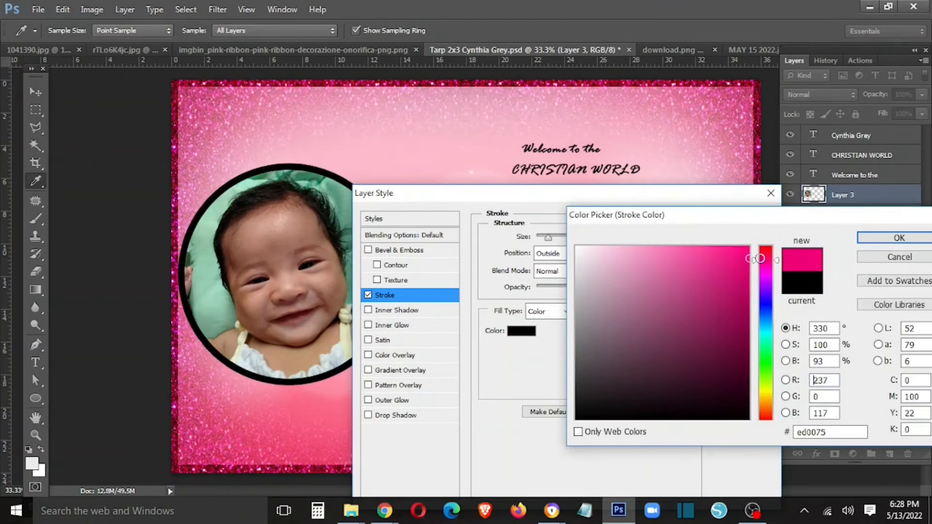
- Try pink shades for the photo's stroke, set its color to f30045, and apply the layer style
left_click(670, 291)
left_click(703, 287)
left_click(702, 262)
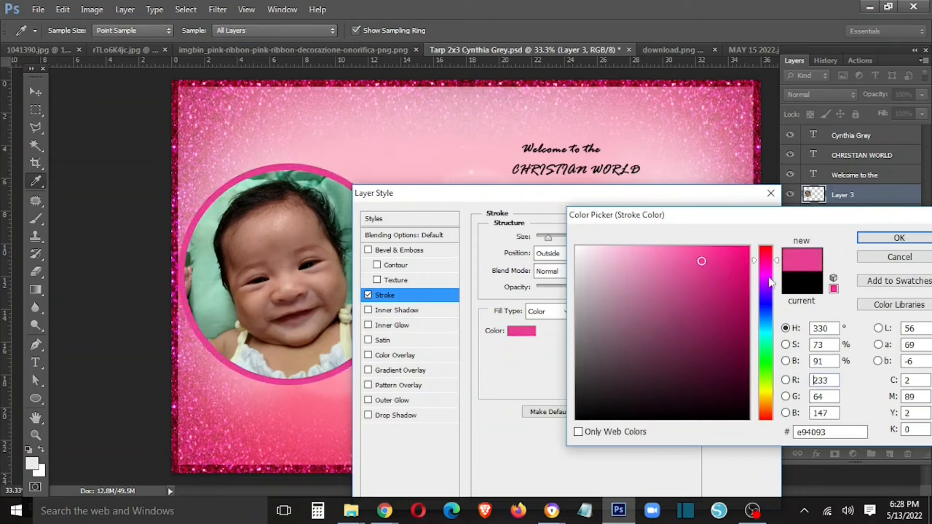
left_click(723, 247)
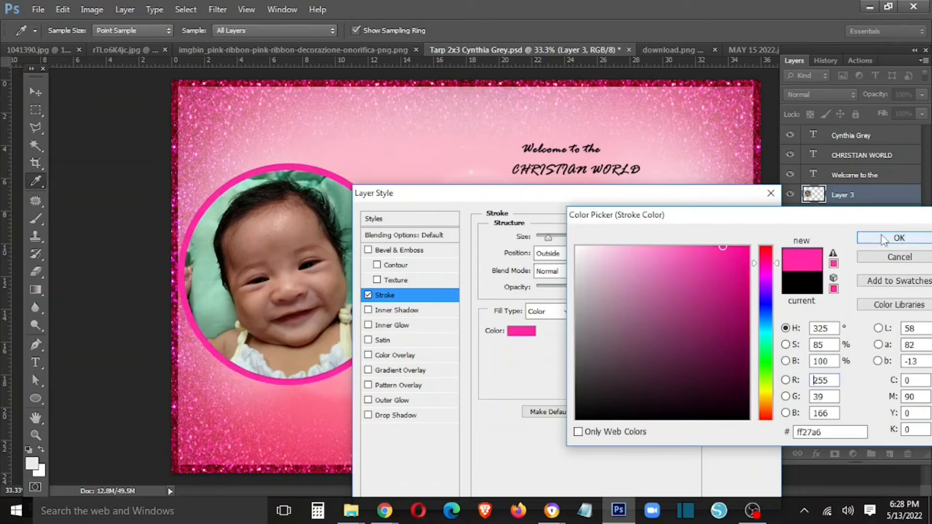
left_click(899, 238)
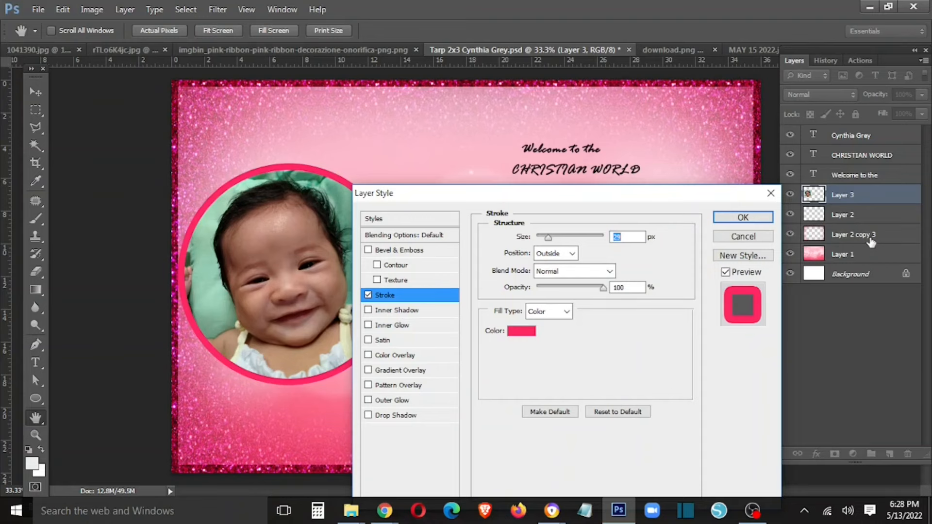
left_click(522, 331)
left_click_drag(715, 278, 752, 255)
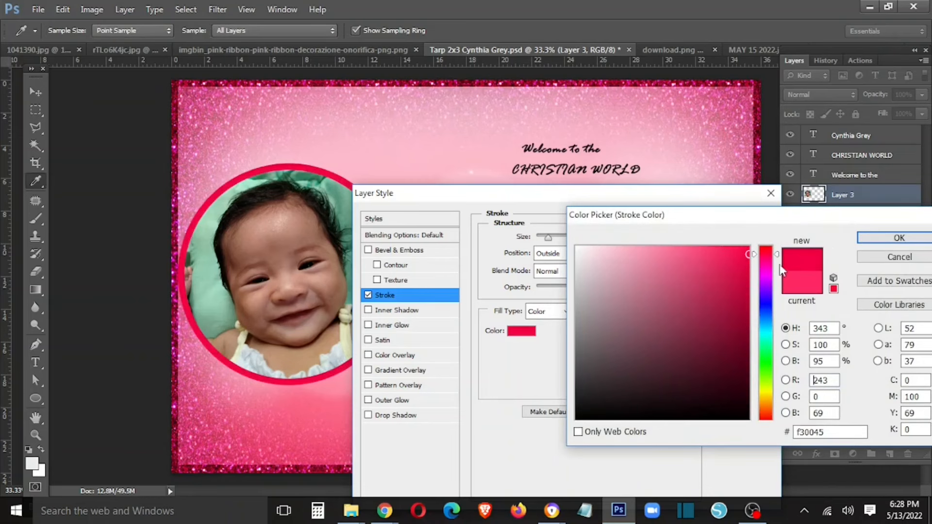
left_click(877, 242)
left_click(756, 221)
- Nudge the stroked baby photo slightly inward from the left border and scale it down a little
mouse_move(357, 259)
left_mouse_down()
mouse_move(375, 264)
mouse_move(365, 262)
left_mouse_up()
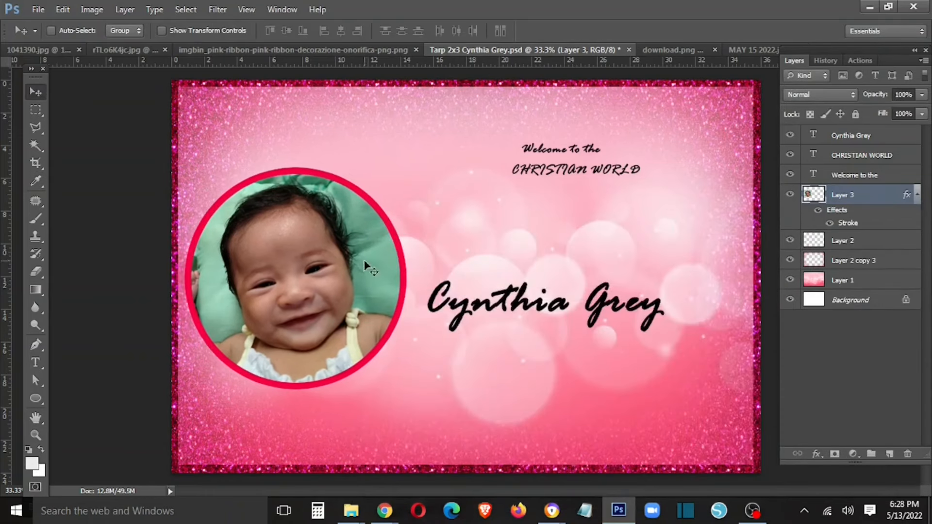
key("ctrl+t")
left_click_drag(402, 178, 399, 180)
key("Return")
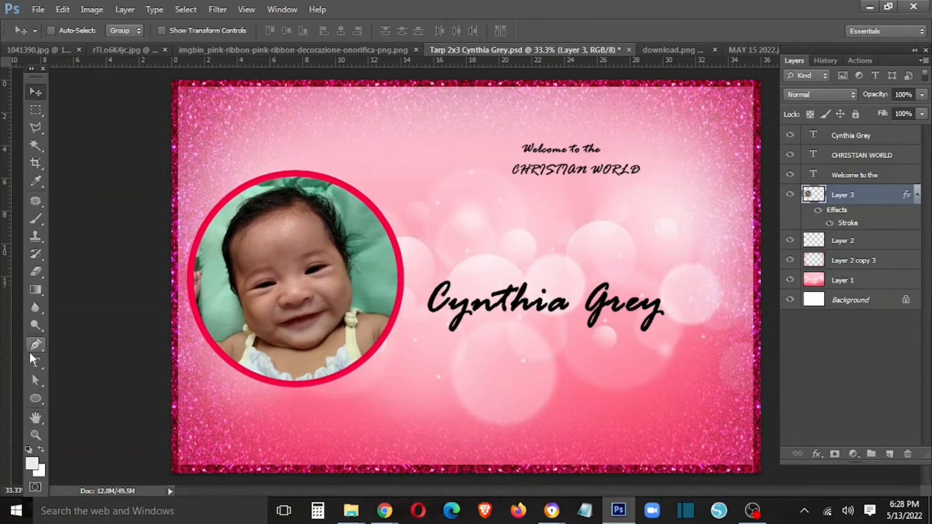
- Draw a rounded rectangle about 1515 by 486 px with a 10 px radius behind the name text and rasterize it
left_click(35, 398)
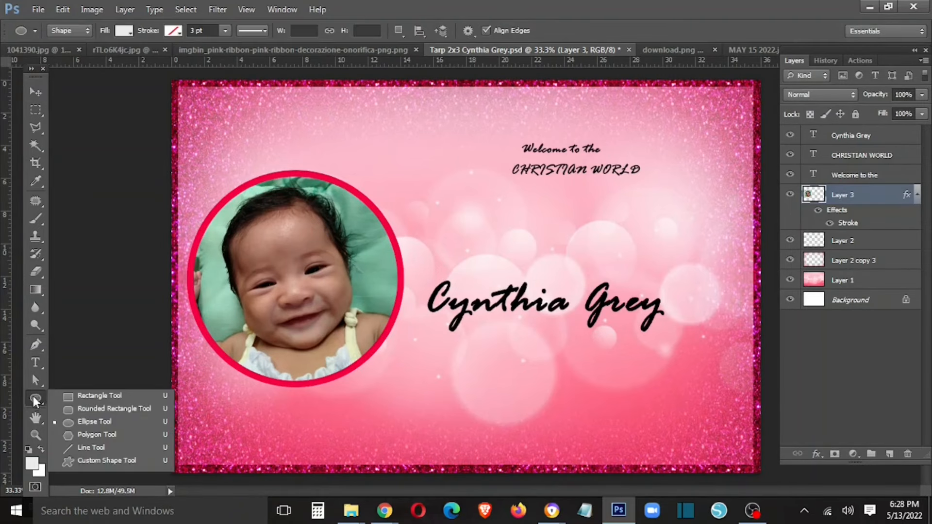
left_click(71, 412)
left_click_drag(413, 236, 755, 345)
right_click(874, 198)
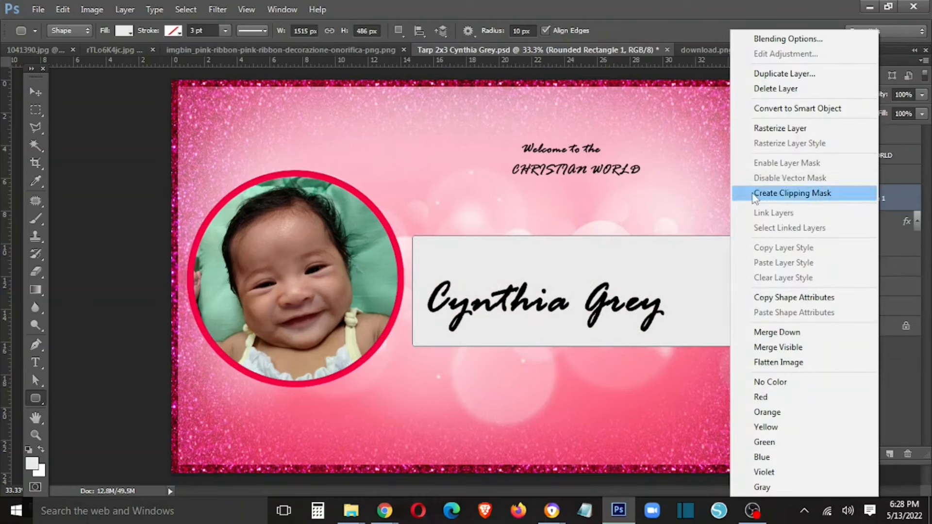
left_click(787, 130)
- Place the rectangle partly behind the baby photo, moving its layer below the photo's, and stretch it toward the right frame
key("v")
left_click_drag(675, 272, 651, 260)
left_click_drag(855, 195, 826, 251)
key("ctrl+t")
left_click_drag(726, 280, 754, 280)
key("Return")
- Add a color overlay of ff9494 to the rounded rectangle
right_click(858, 241)
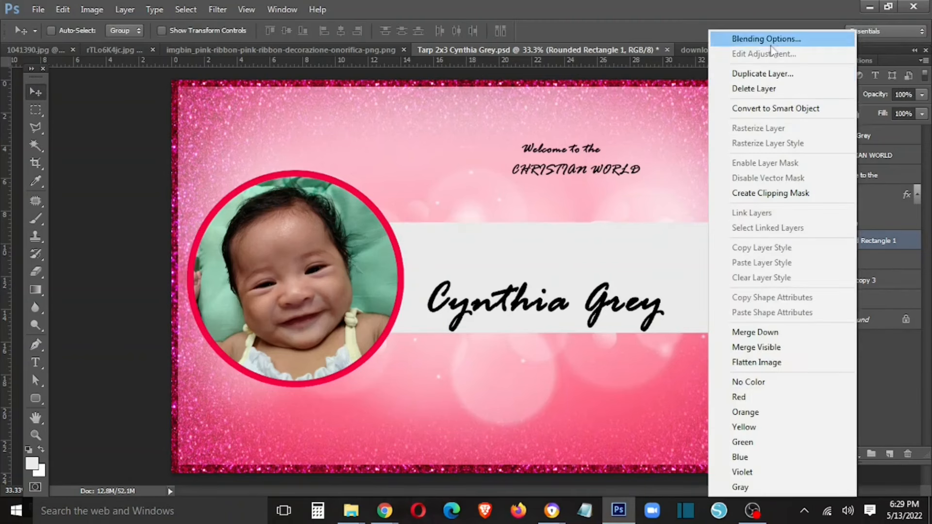
left_click(751, 36)
left_click(366, 359)
left_click_drag(527, 219, 256, 298)
left_click(353, 335)
left_click(697, 268)
left_click(673, 246)
left_click(650, 246)
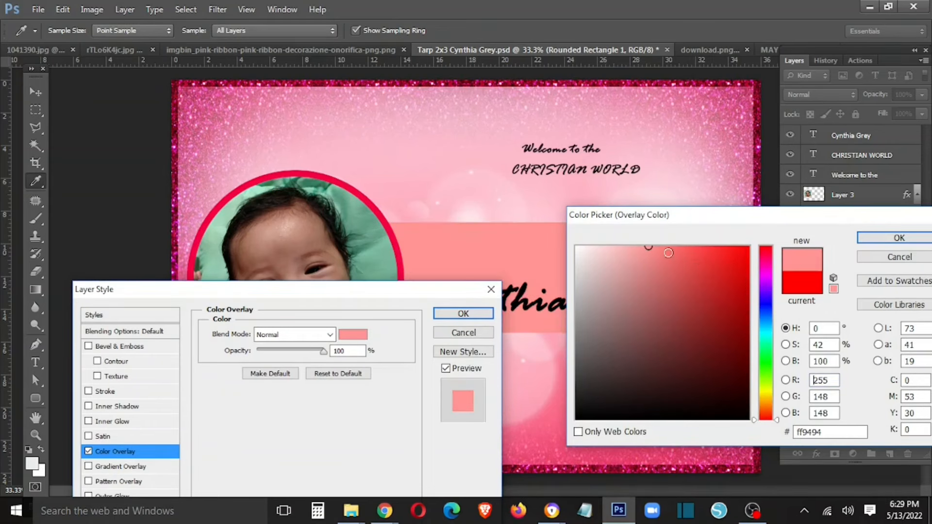
left_click(899, 238)
- Add a crimson stroke matching the photo's ring to the rounded rectangle, thicken it, and apply the layer style
left_click(107, 392)
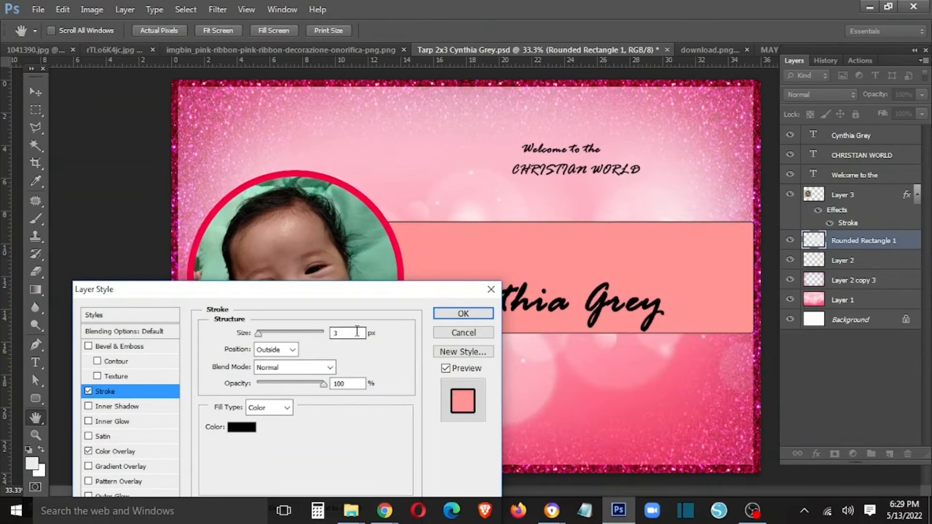
left_click(241, 428)
left_click(403, 242)
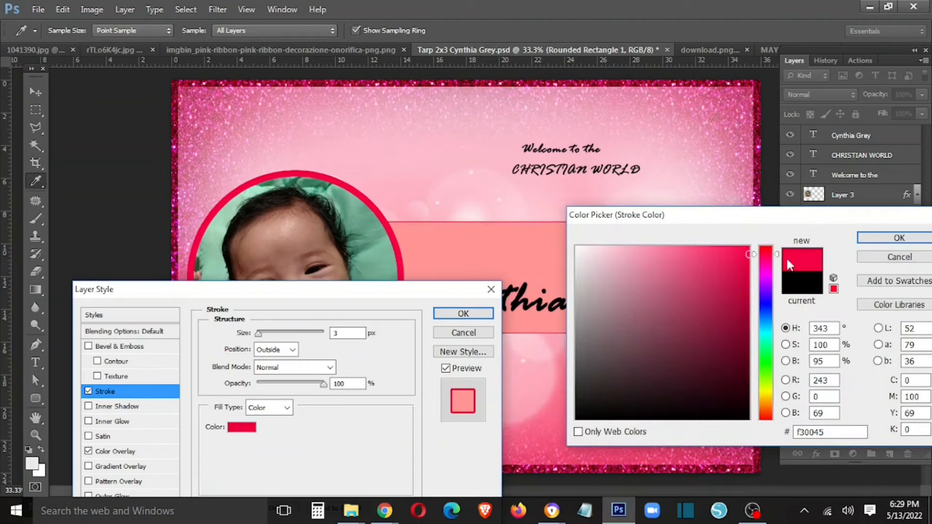
left_click(900, 238)
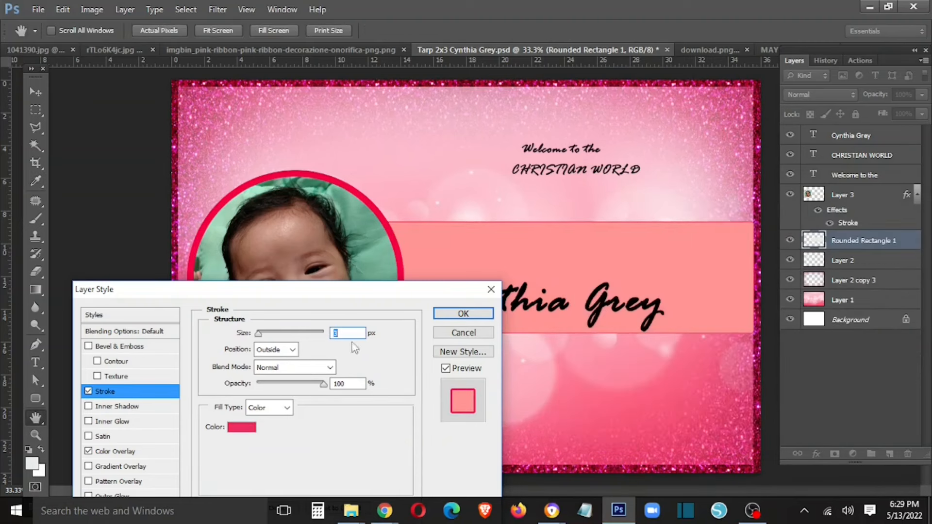
left_click_drag(270, 338, 272, 339)
left_click(464, 314)
- Change the name text's font to ChopinScript
double_click(533, 301)
key("ctrl+a")
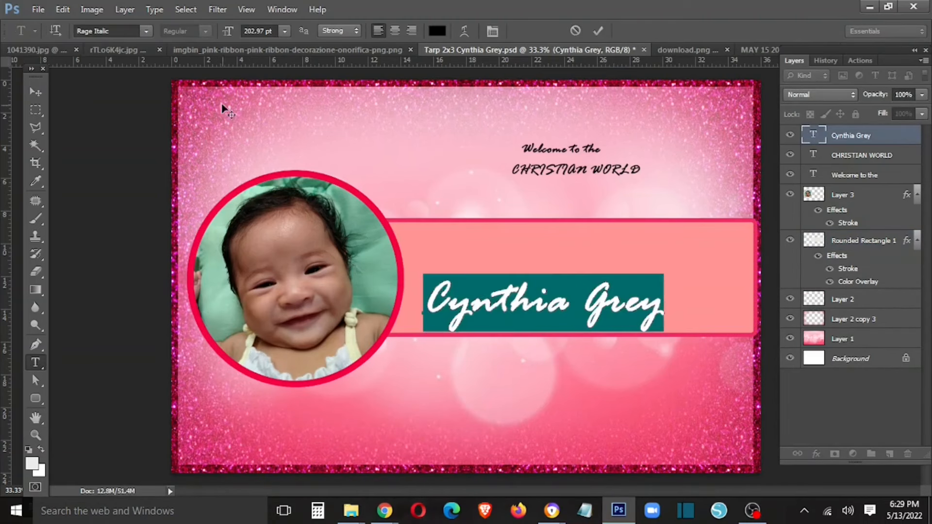
type("ChopinScript")
key("Return")
key("ctrl+Return")
- Move the name text to the middle of the rectangle and scale it up to about 123%
key("v")
left_click_drag(537, 275, 525, 246)
key("ctrl+t")
left_click_drag(661, 305, 714, 333)
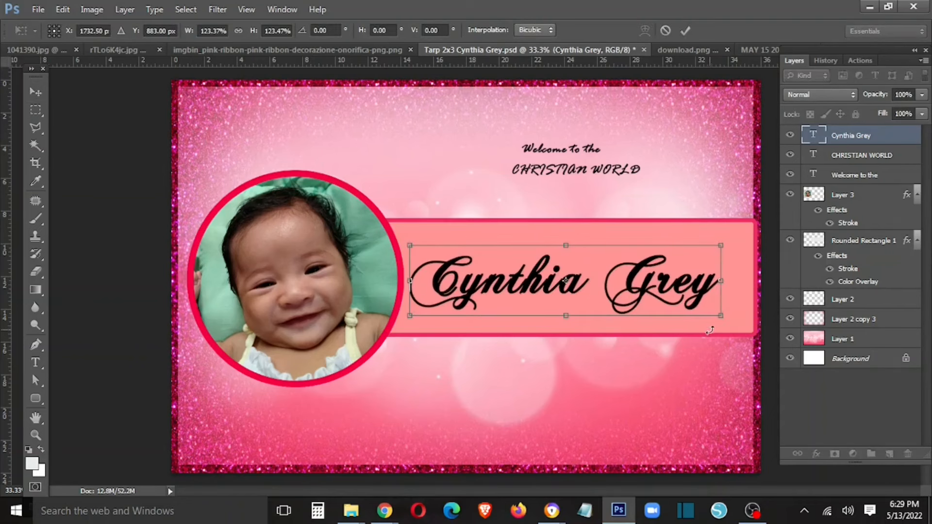
key("Return")
- Shrink the rounded rectangle to fit around the name text and shift it against the baby photo's ring
right_click(738, 262)
left_click(764, 269)
key("ctrl+t")
left_click_drag(756, 221, 727, 233)
key("Return")
left_click_drag(596, 250, 586, 257)
right_click(659, 283)
left_click(589, 276)
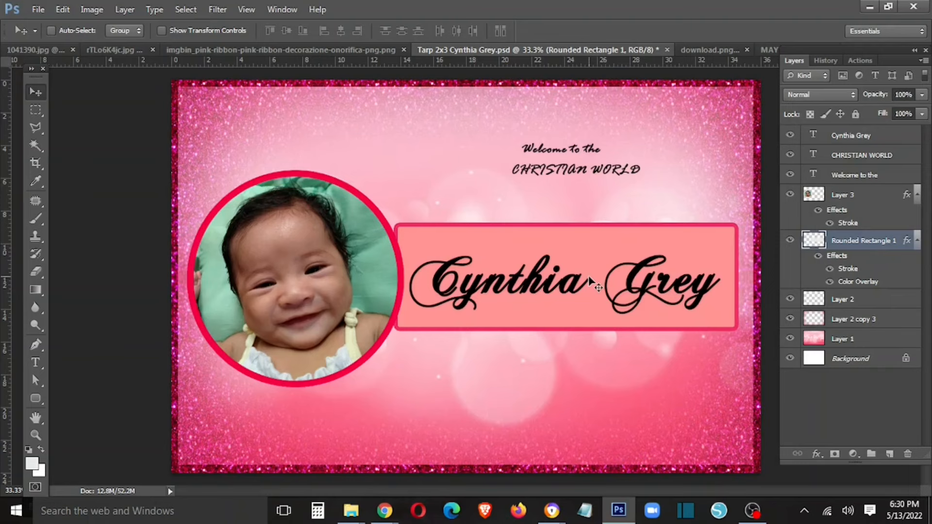
- Add a gradient overlay to the rounded rectangle, starting from the pink-and-peach gradient preset
right_click(723, 265)
left_click(732, 275)
right_click(848, 241)
left_click(767, 39)
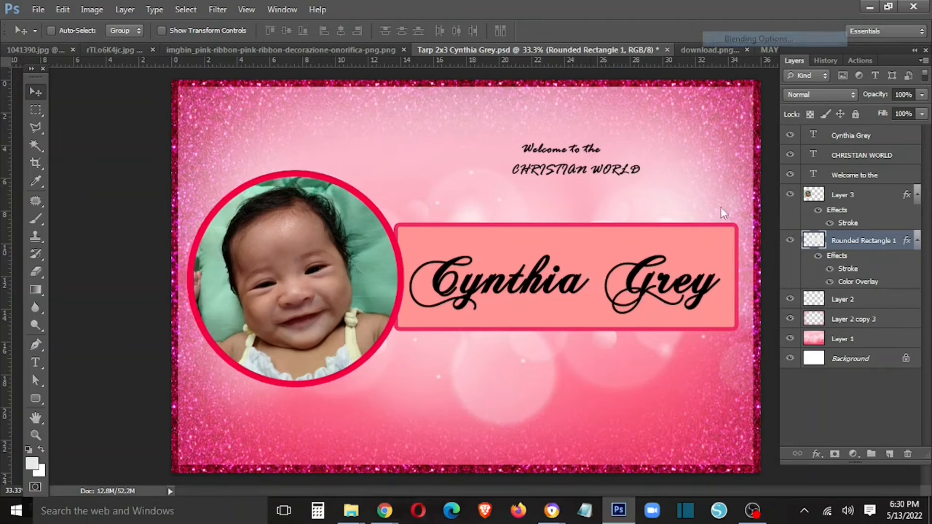
left_click_drag(199, 297, 211, 199)
left_click(101, 368)
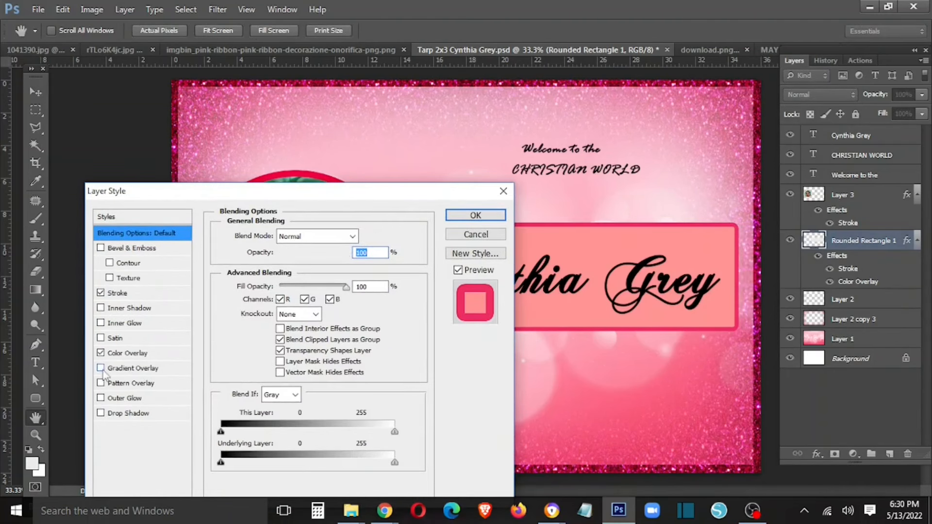
left_click(284, 267)
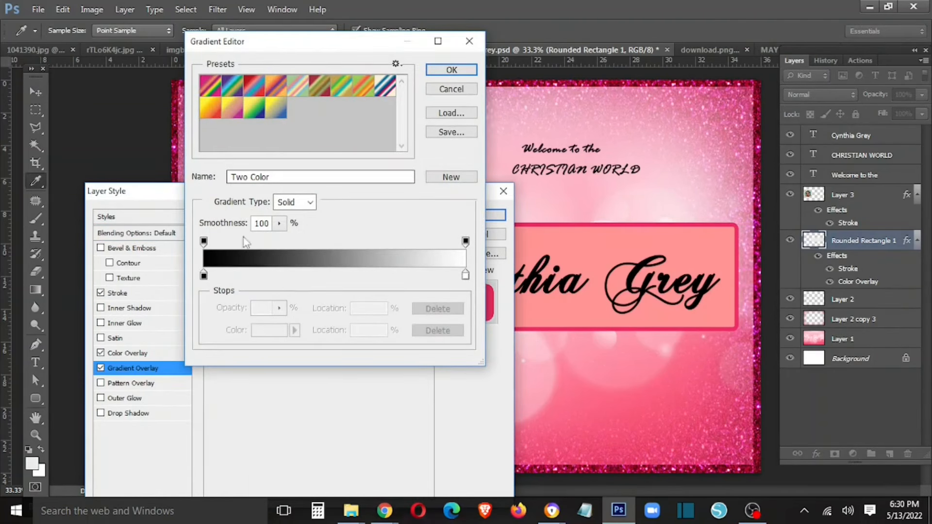
left_click(231, 109)
- Rearrange the gradient's color stops with the middle one at 56%, and turn off the rectangle's color overlay
left_click_drag(204, 275, 228, 326)
left_click_drag(275, 277, 206, 278)
left_click_drag(437, 275, 353, 289)
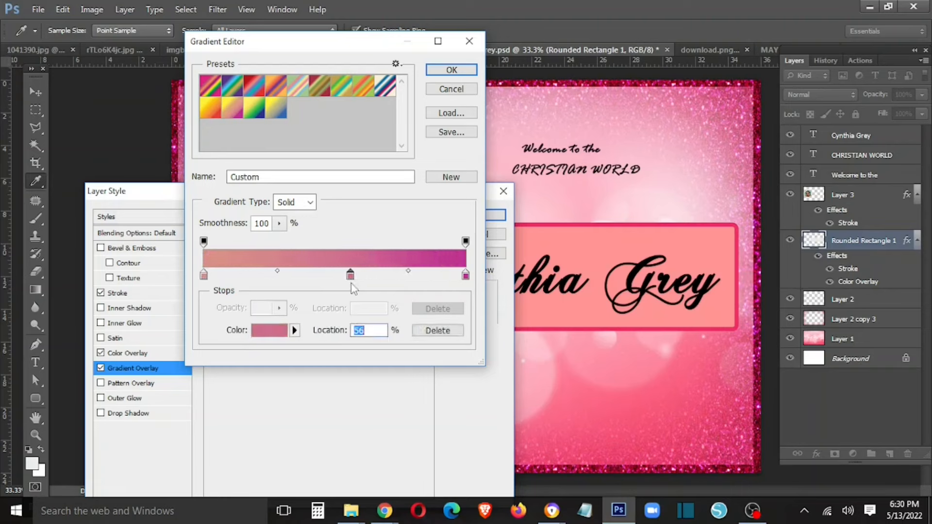
key("Return")
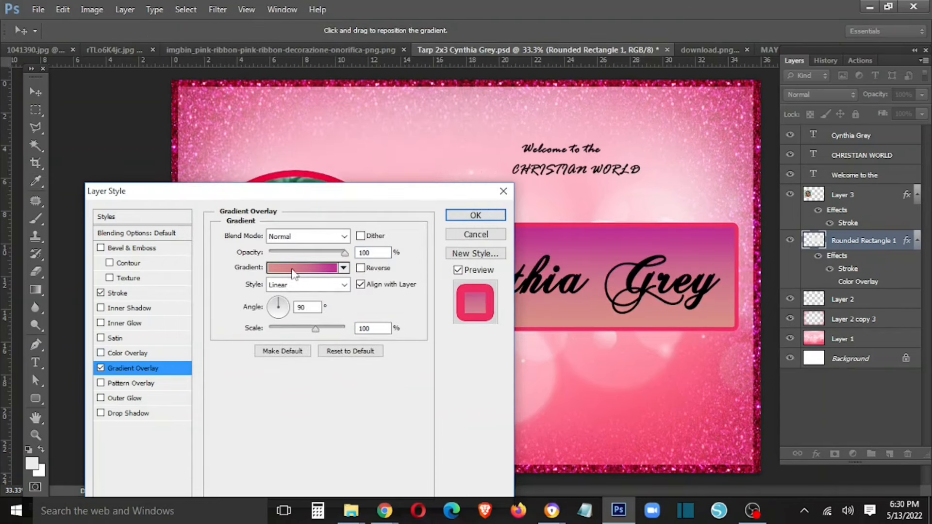
- Recolor the gradient's end stop to bf2e65 and its middle stop to a vivid crimson pink
left_click(293, 273)
left_click(466, 276)
left_click(269, 331)
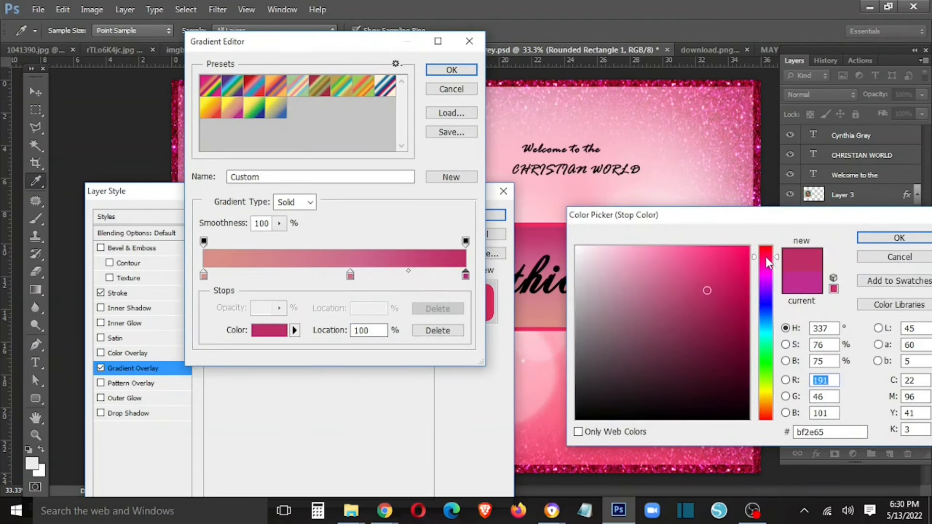
left_click(899, 238)
left_click(350, 276)
left_click(270, 330)
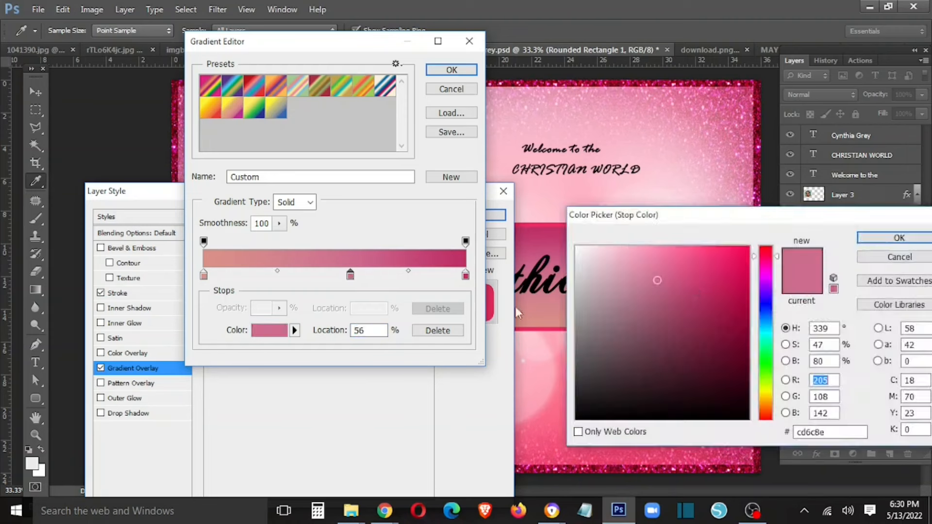
left_click(725, 265)
left_click(900, 238)
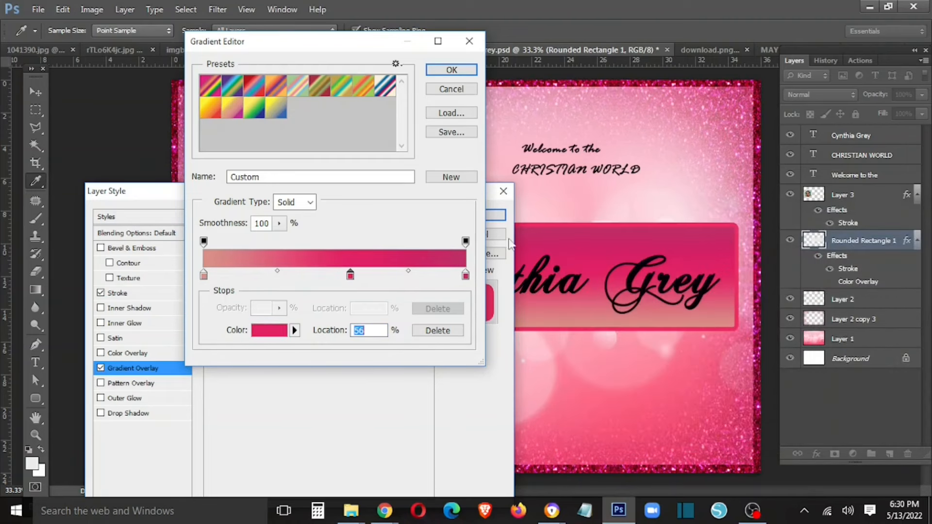
- Recolor the gradient's starting stop to the light pink da88a9 and accept the edited gradient
double_click(204, 276)
left_click(765, 269)
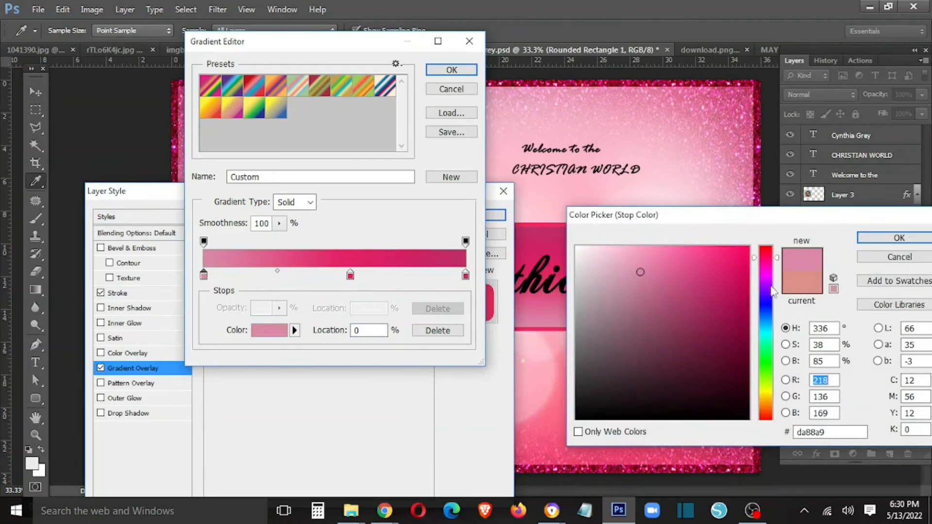
left_click(900, 238)
left_click(454, 72)
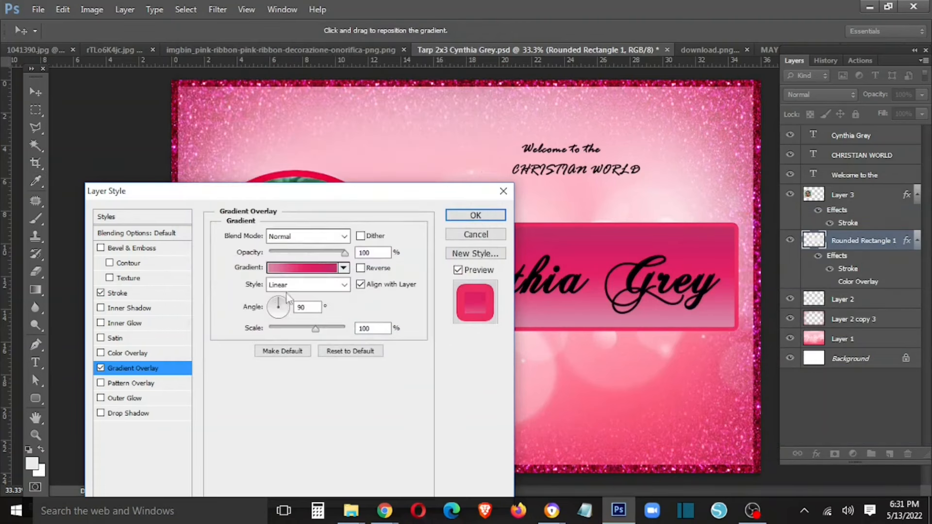
- Rotate the gradient overlay so it runs diagonally from light pink at lower left to crimson at upper right, and apply it
left_click(279, 305)
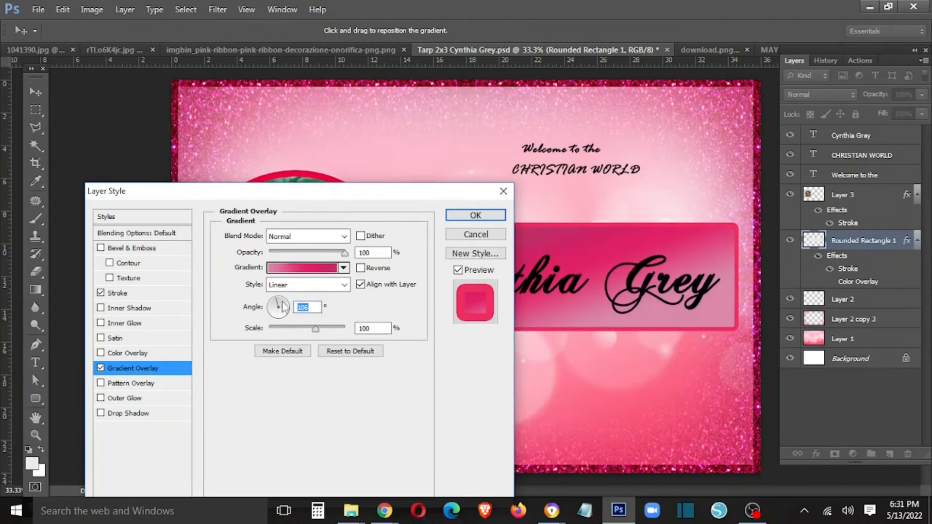
left_click(283, 302)
left_click(479, 216)
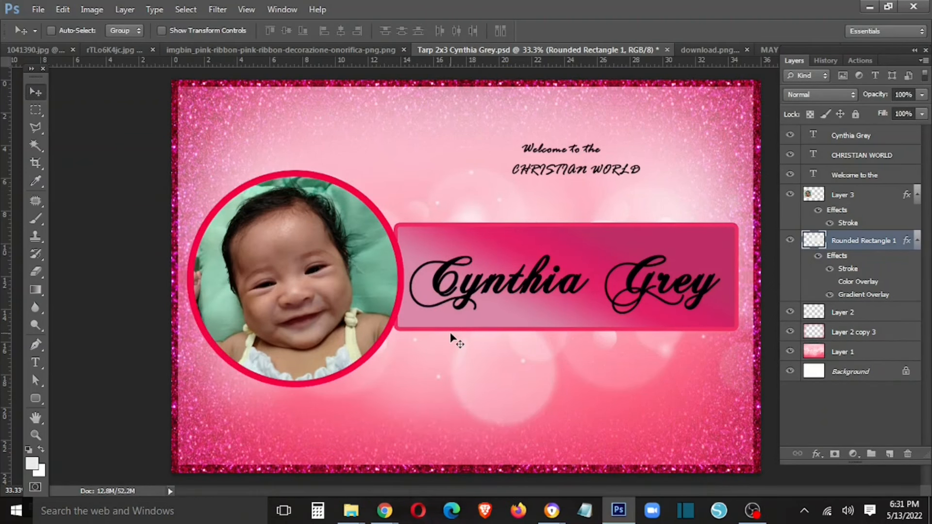
- Add a color overlay of ffe3e3 to the name text
right_click(659, 268)
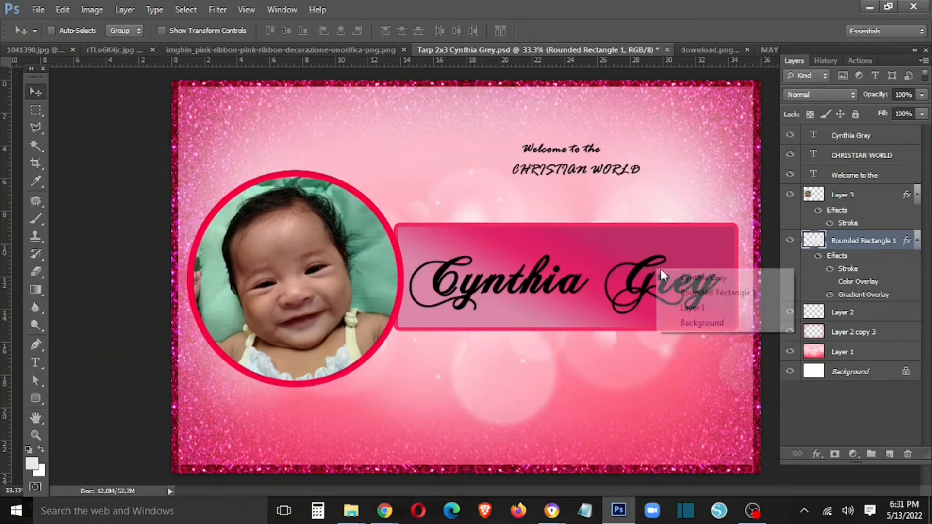
left_click(676, 275)
right_click(858, 131)
left_click(776, 78)
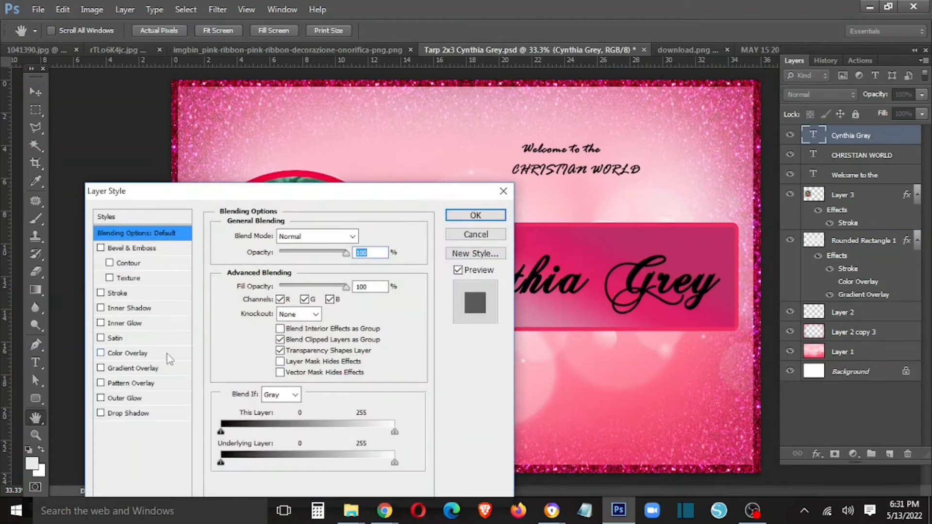
left_click(127, 353)
left_click(365, 236)
left_click(594, 246)
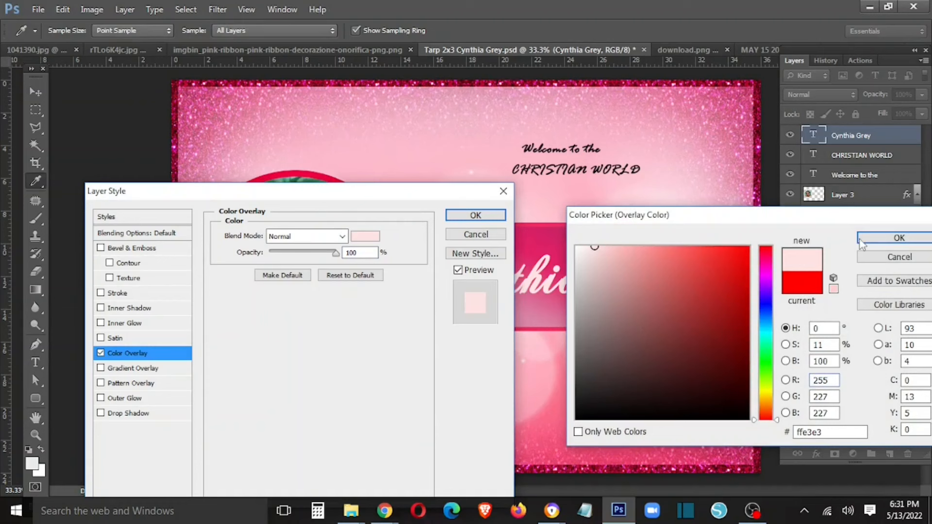
left_click(862, 240)
- Add a thickened dark crimson outside stroke to the name text and apply its layer style
left_click(128, 294)
left_click(254, 329)
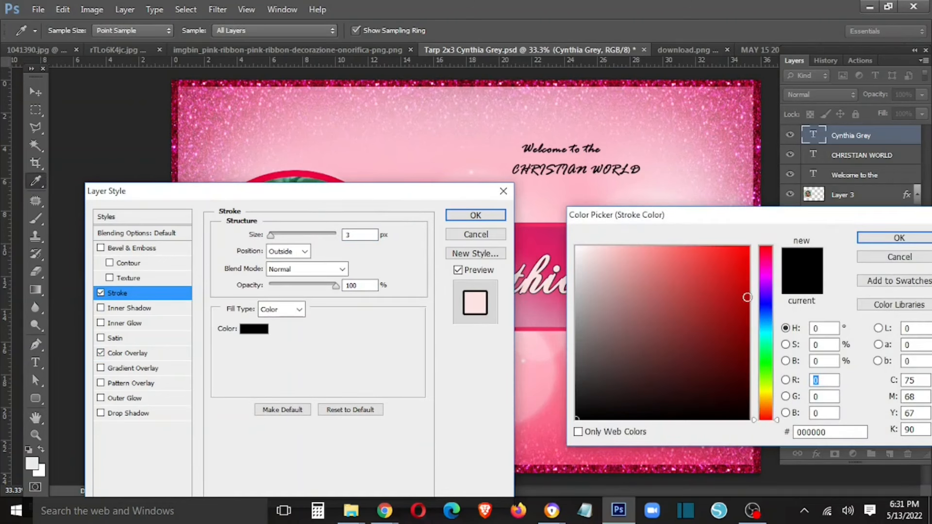
left_click_drag(727, 265, 751, 299)
left_click(880, 241)
left_click_drag(271, 236, 277, 236)
left_click(474, 215)
right_click(594, 310)
left_click(624, 318)
double_click(845, 391)
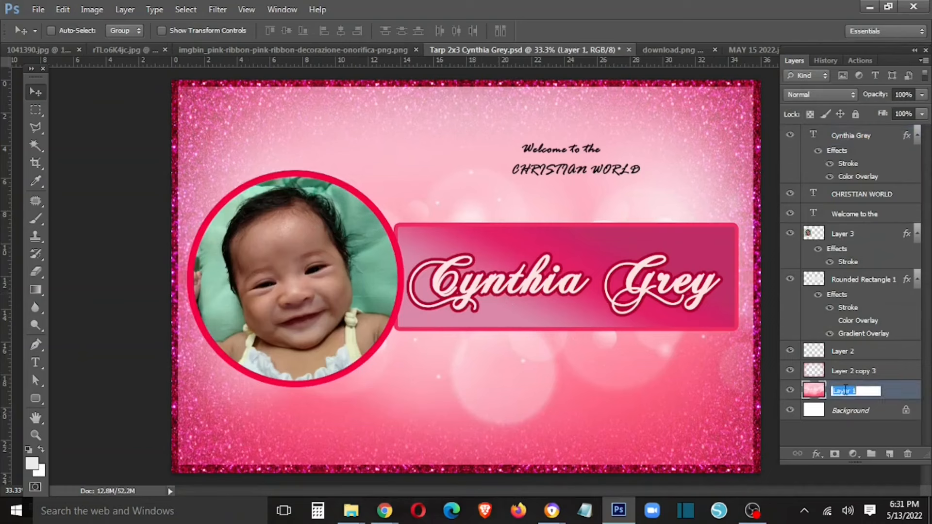
left_click(852, 352)
right_click(703, 268)
left_click(727, 270)
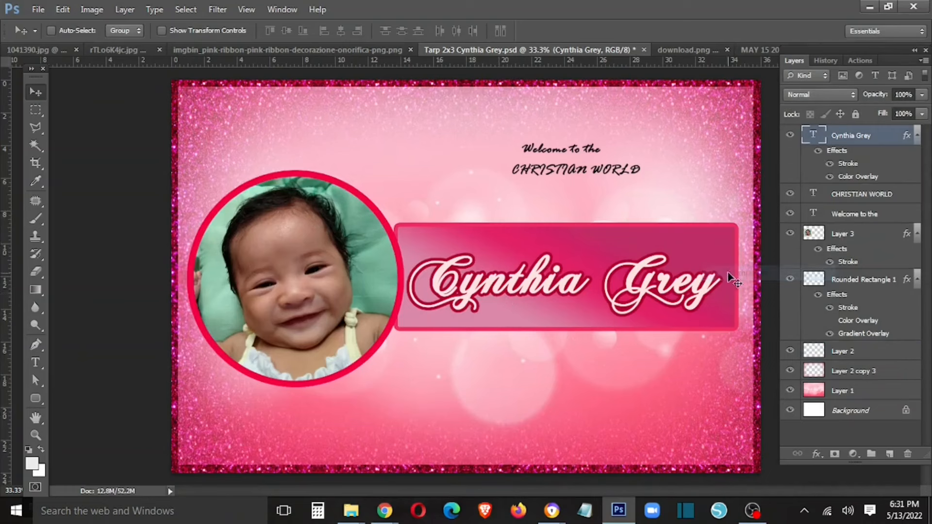
- Set the opacity of the rounded rectangle banner behind the name to 60%
right_click(719, 225)
right_click(709, 244)
left_click(728, 252)
right_click(855, 280)
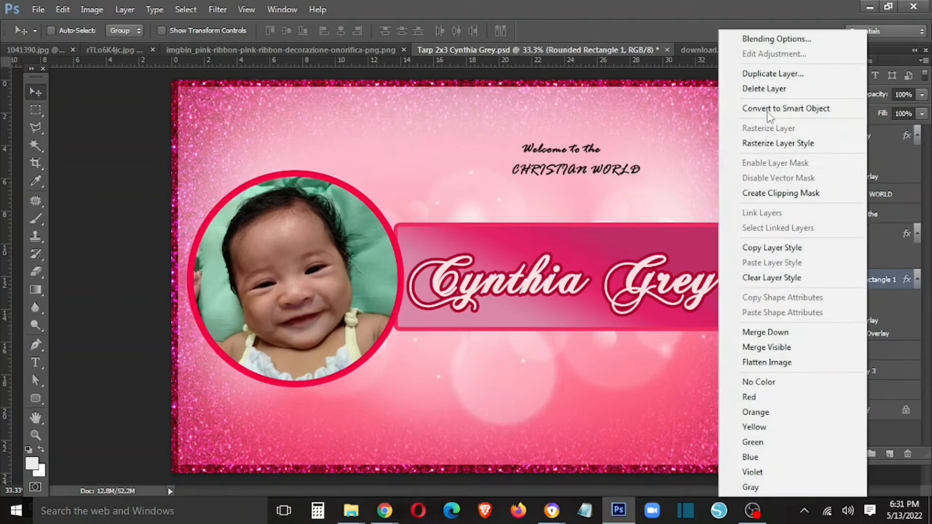
left_click(761, 40)
left_click(458, 237)
key("5")
key("6")
key("8")
key("6")
- Nudge the rounded rectangle banner 10 px down and 30 px to the right
key("shift+Down")
key("shift+Right")
key("shift+Right")
key("shift+Right")
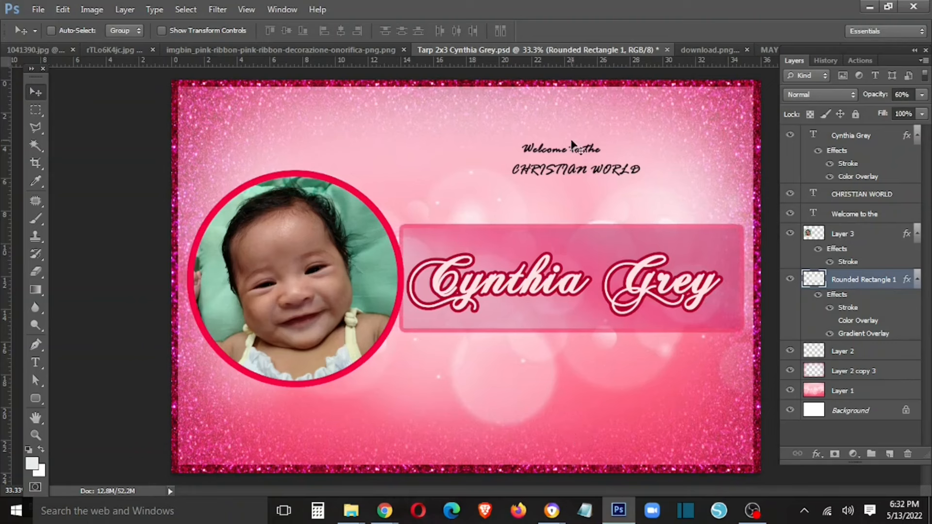
- Warp the "Welcome to the" text with a horizontal Arc style and a bend of +40%
left_click(595, 146, "ctrl")
key("t")
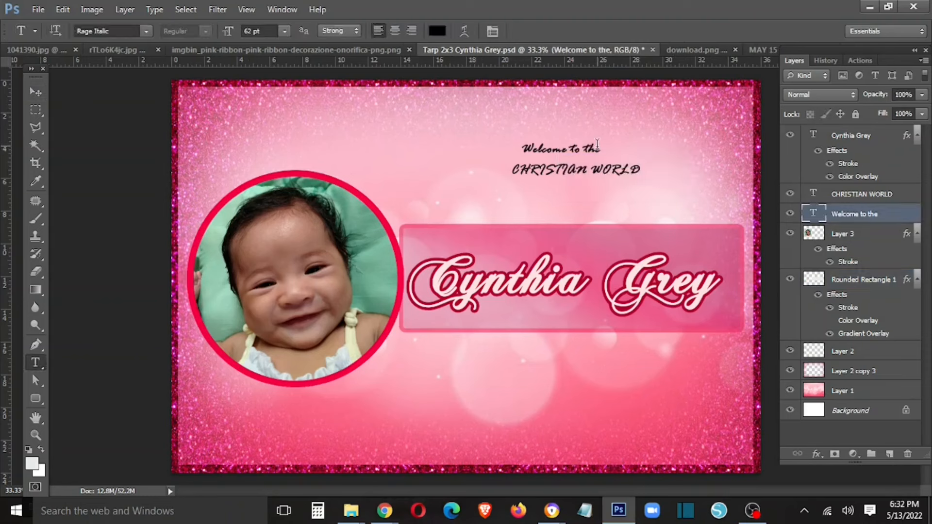
left_click(465, 37)
left_click(427, 202)
left_click(488, 137)
left_click(437, 179)
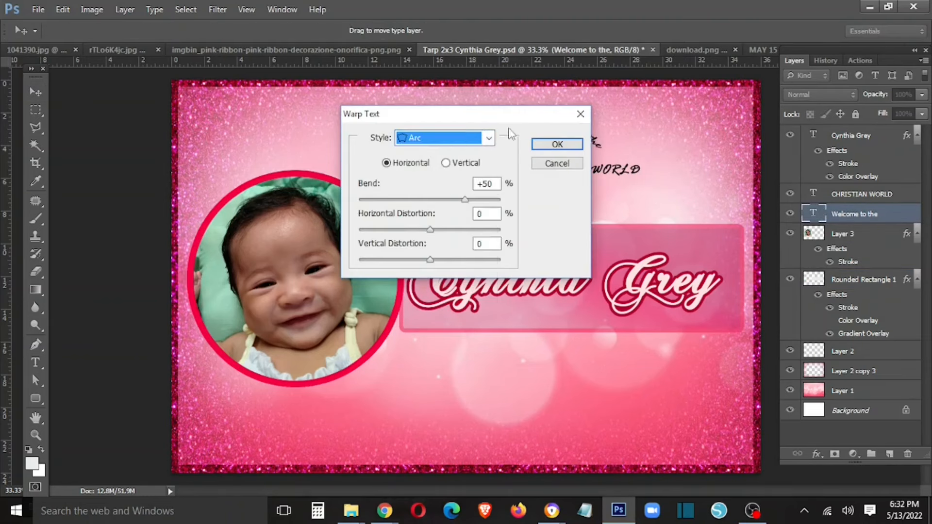
left_click_drag(508, 120, 476, 194)
left_click_drag(434, 273, 426, 273)
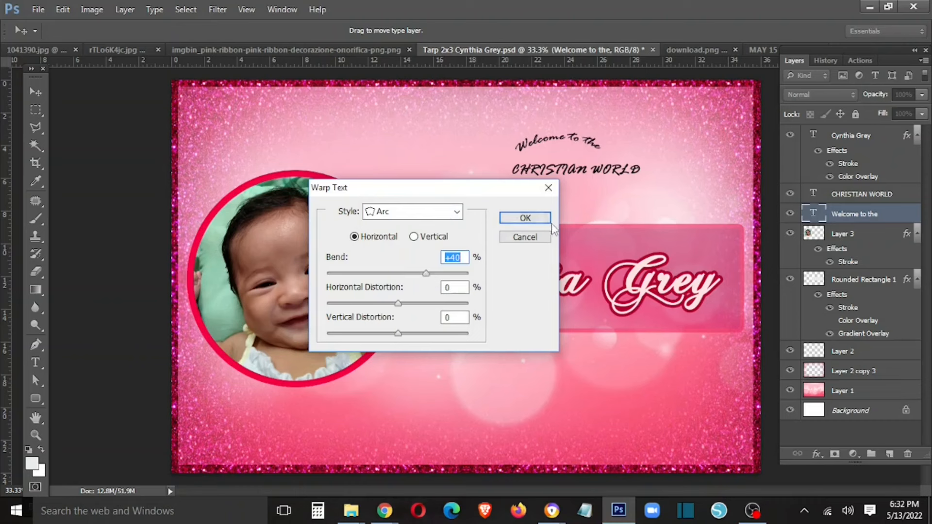
left_click(549, 222)
- Enlarge the arched "Welcome to the" text to more than double its size and move it up, above CHRISTIAN WORLD
key("ctrl+t")
left_click_drag(605, 155, 677, 185)
key("Return")
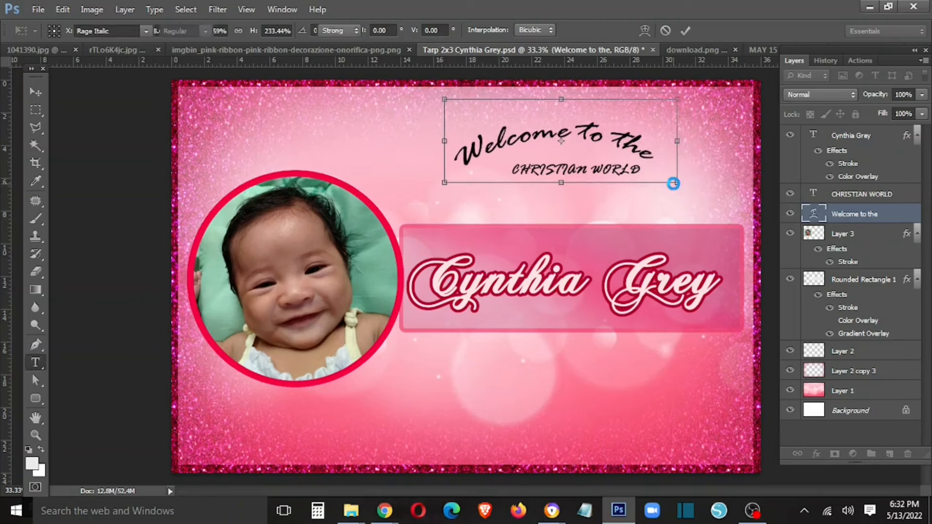
left_click_drag(644, 111, 666, 92)
- Change the font of the CHRISTIAN WORLD text to Baby Pink
triple_click(615, 169)
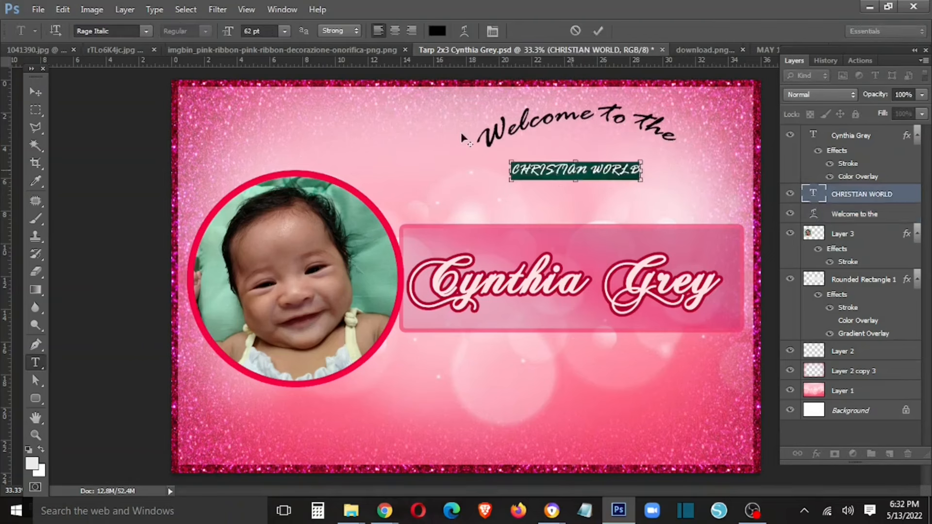
key("Return")
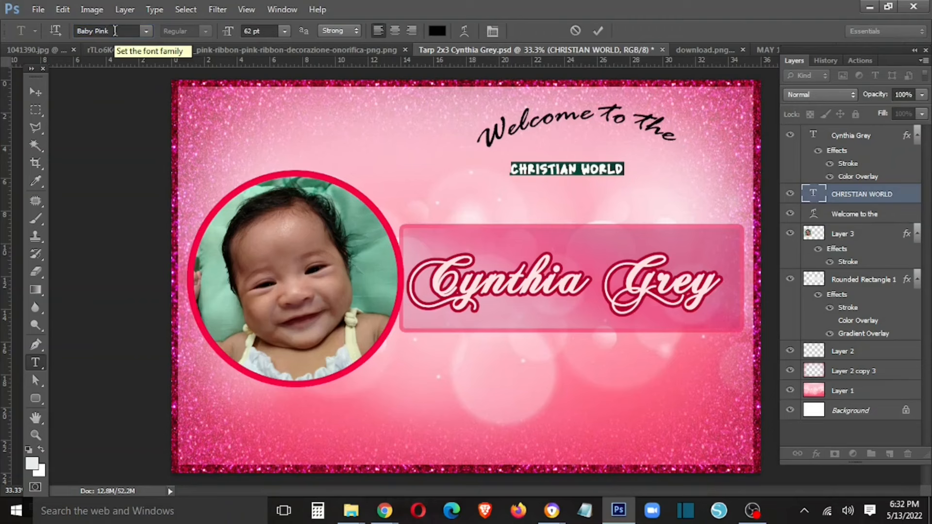
left_click(581, 170)
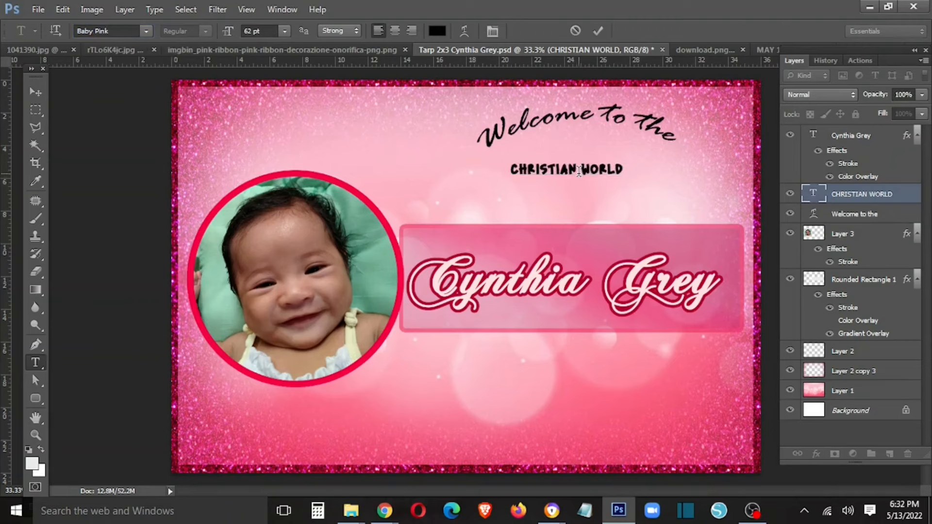
- Duplicate the CHRISTIAN WORLD text and split it into stacked CHRISTIAN and WORLD layers
left_click_drag(579, 171, 462, 195)
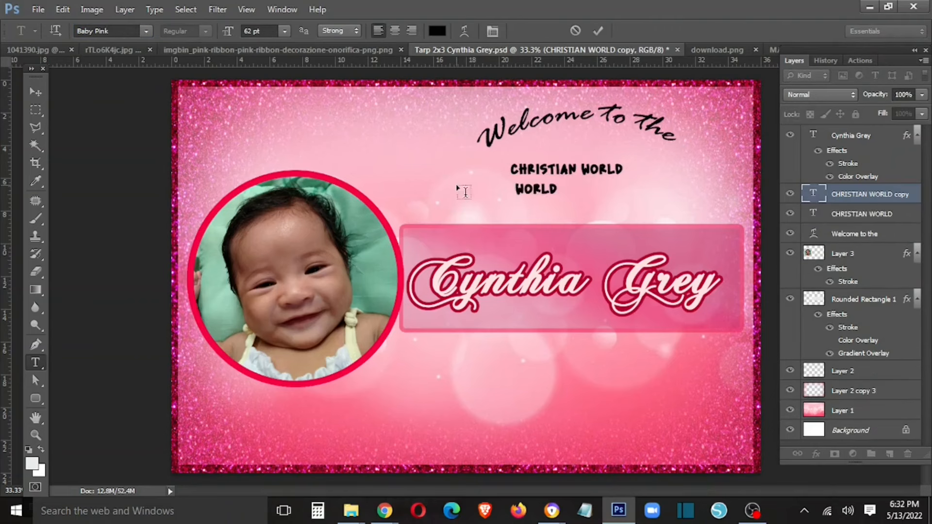
double_click(601, 169)
key("BackSpace")
key("ctrl+Return")
key("shift+Left")
key("shift+Down")
key("shift+Down")
- Try to enlarge the CHRISTIAN text and undo the scaling
left_click(855, 200, "ctrl")
key("ctrl+t")
left_click_drag(573, 194, 647, 204)
key("Return")
key("ctrl+z")
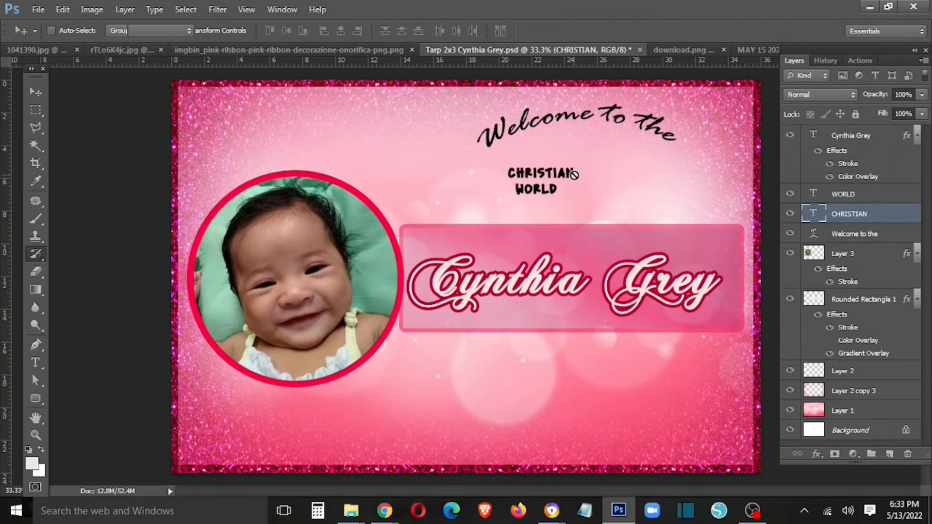
left_click(574, 175)
key("Escape")
key("Return")
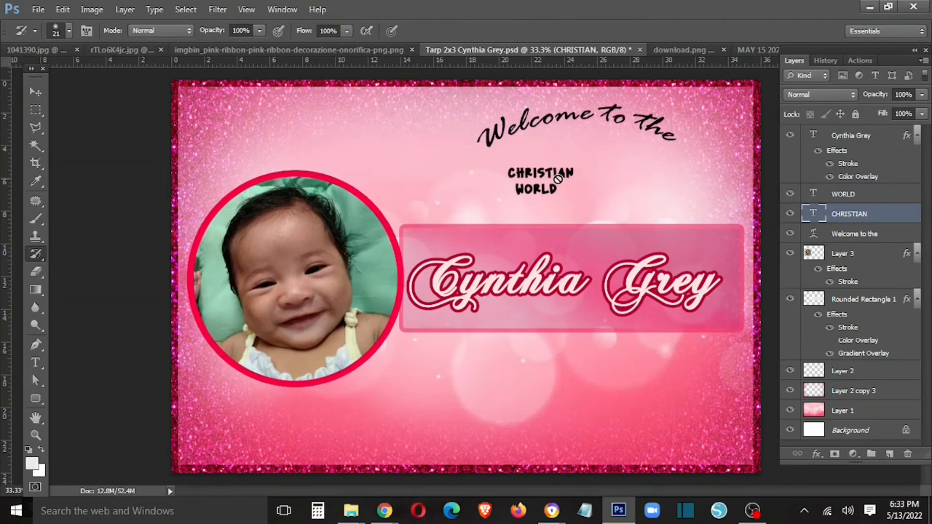
- Add WORLD back to the CHRISTIAN text line and delete the separate WORLD layer
key("t")
left_click(583, 176)
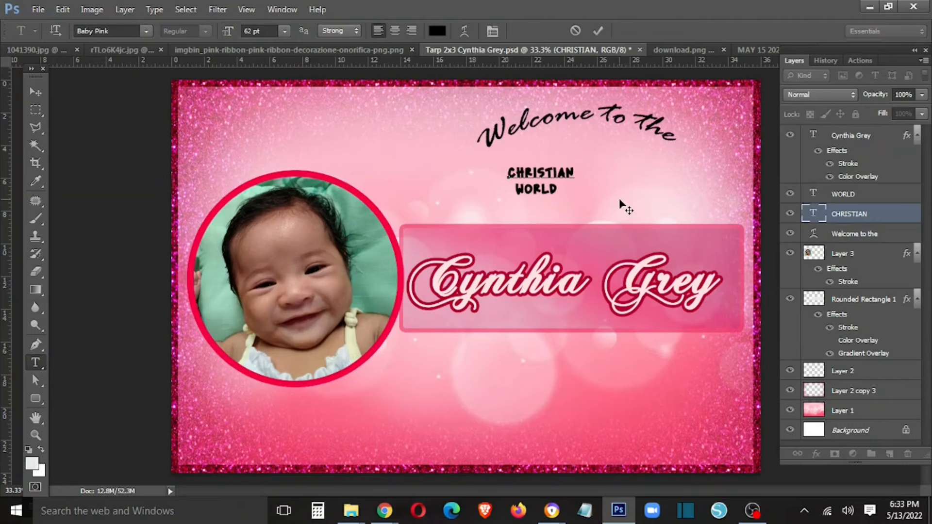
key("ctrl+Return")
key("v")
right_click(550, 190)
left_click(563, 200)
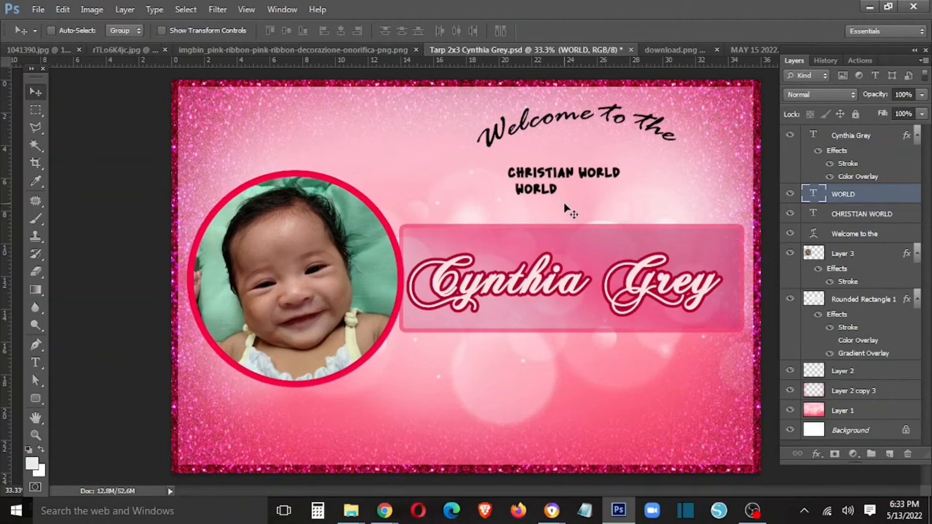
key("Delete")
- Enlarge the CHRISTIAN WORLD text to roughly double size and center it beneath the arched "Welcome to the"
key("ctrl+t")
left_click_drag(620, 180, 686, 186)
key("Return")
mouse_move(626, 165)
left_mouse_down()
mouse_move(649, 157)
mouse_move(634, 158)
left_mouse_up()
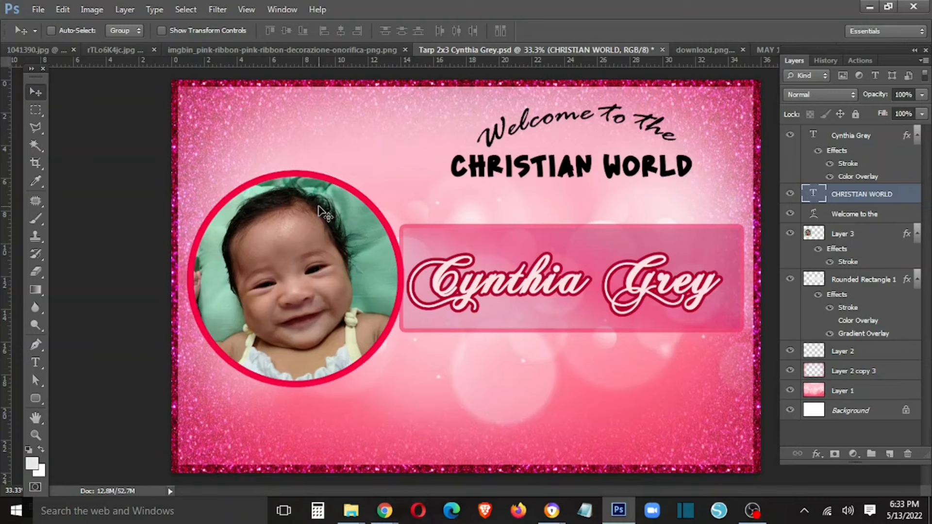
- Select the "Welcome to the" text layer and save the document
right_click(541, 117)
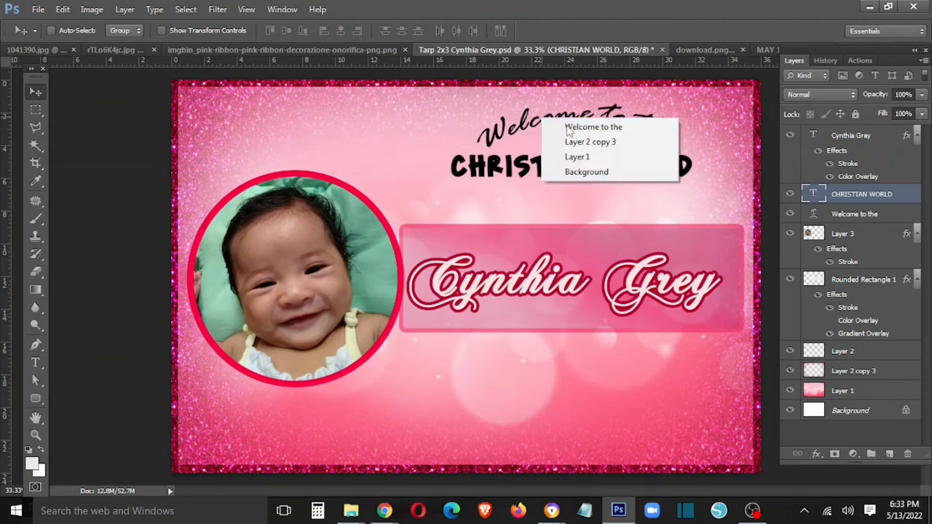
left_click(578, 125)
right_click(872, 213)
left_click(719, 75)
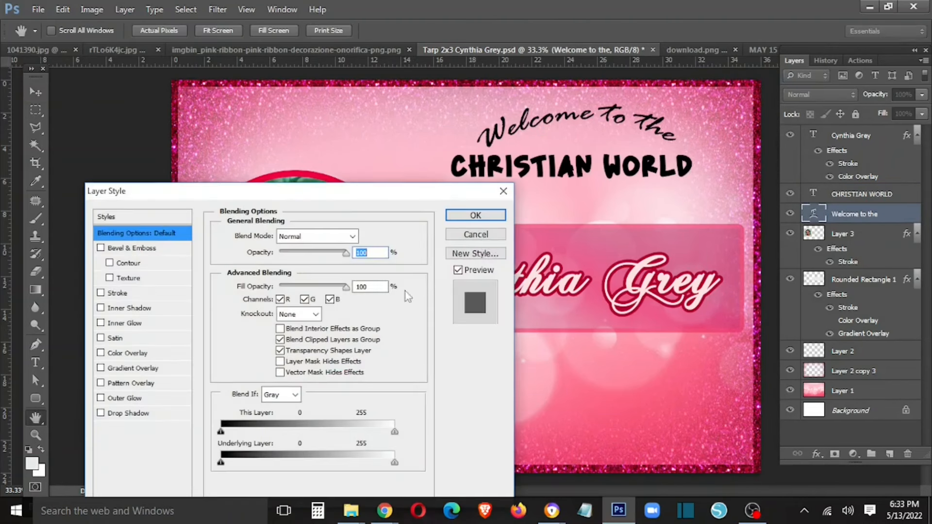
left_click(479, 234)
key("ctrl+s")
- Add a color overlay of ff0036 to the "Welcome to the" text
right_click(845, 212)
left_click(729, 78)
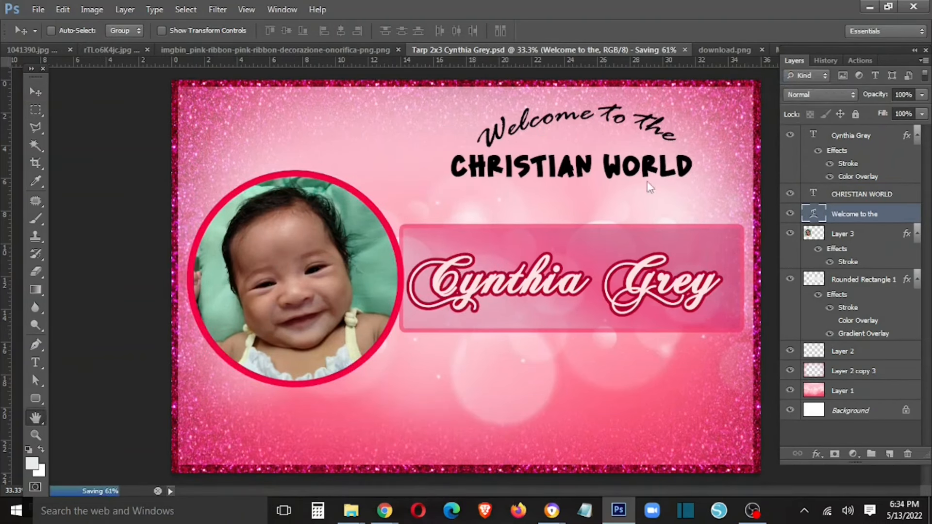
left_click(128, 353)
left_click(365, 236)
left_click(765, 260)
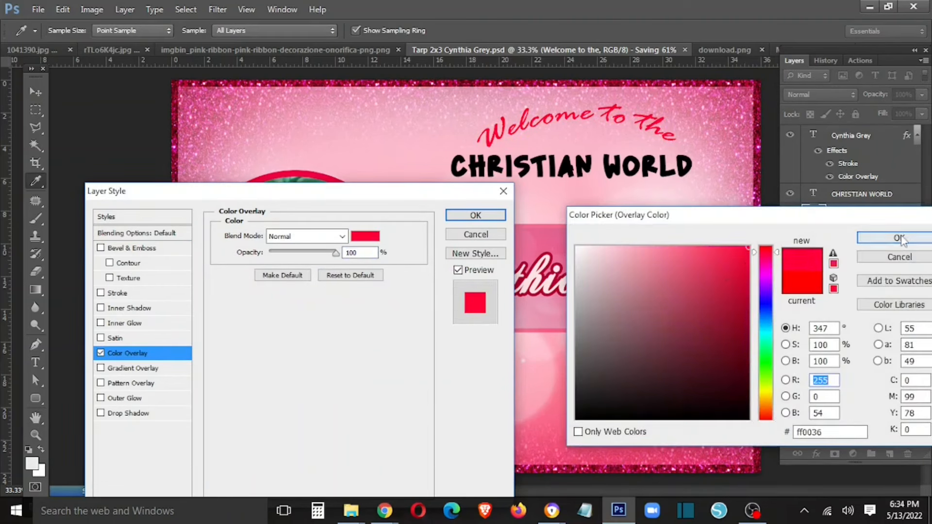
left_click(899, 238)
left_click(101, 293)
left_click(366, 237)
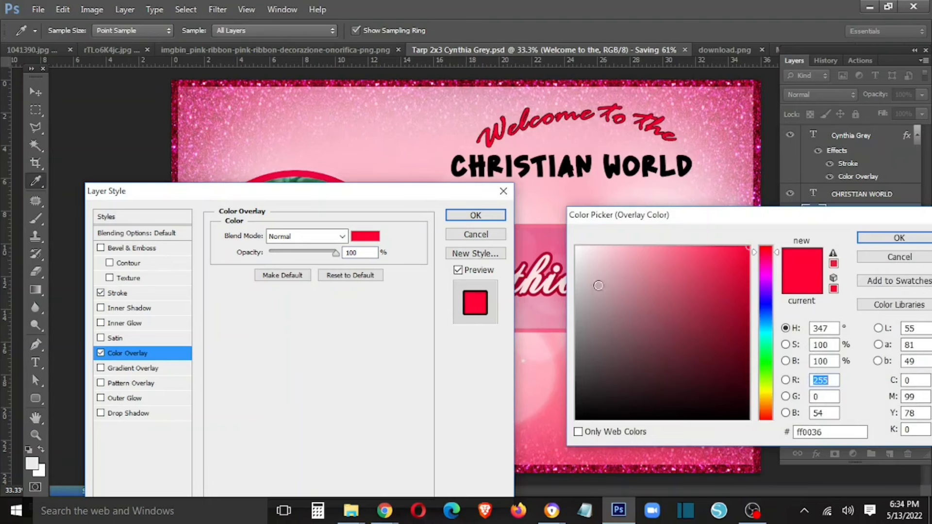
left_click(577, 248)
left_click(890, 262)
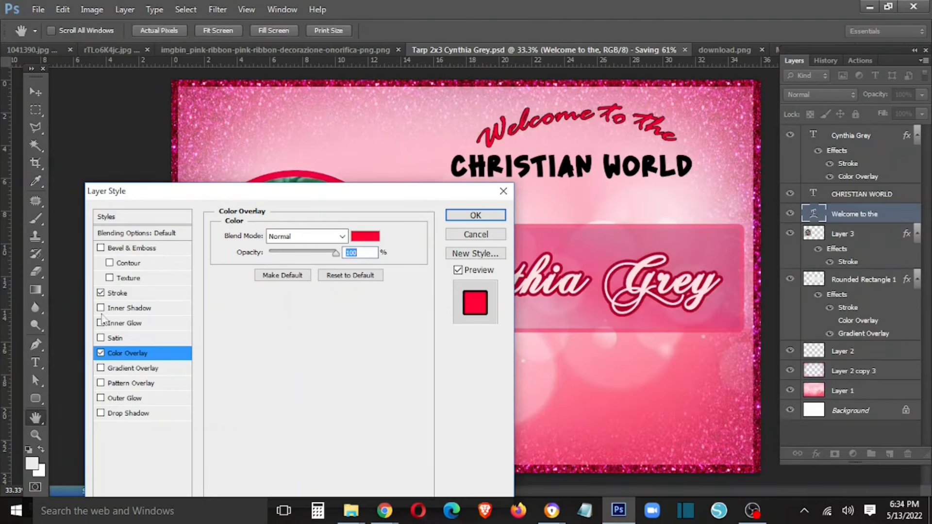
- Add a thickened white outside stroke to the "Welcome to the" text and apply the layer style
left_click(118, 293)
left_click(253, 329)
left_click(578, 247)
left_click(892, 238)
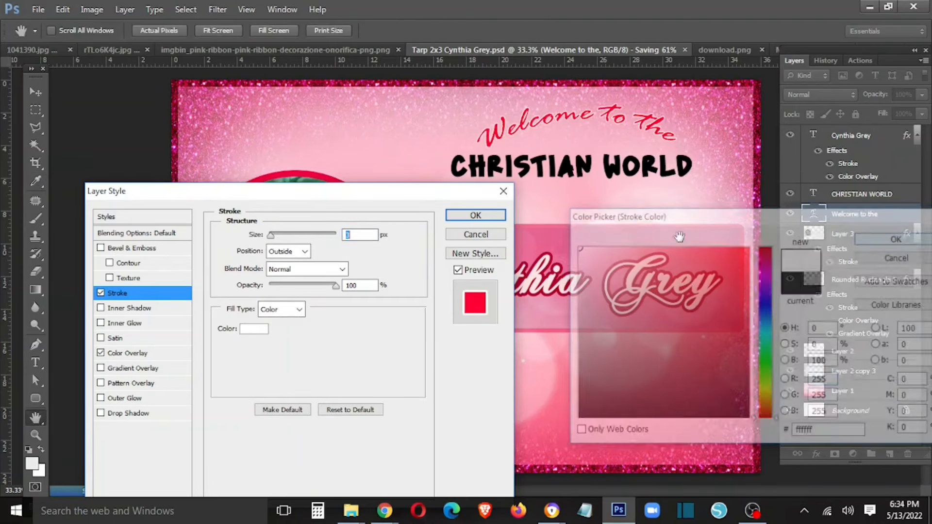
left_click_drag(273, 236, 277, 239)
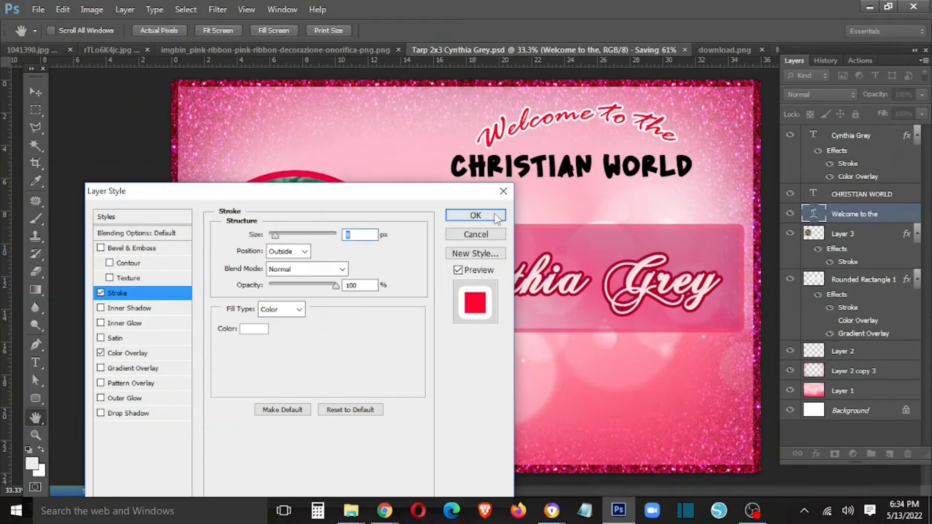
left_click(483, 215)
- Add a color overlay to the CHRISTIAN WORLD text using the crimson red sampled from the "Welcome to the" text
left_click(854, 194)
right_click(850, 195)
left_click(760, 79)
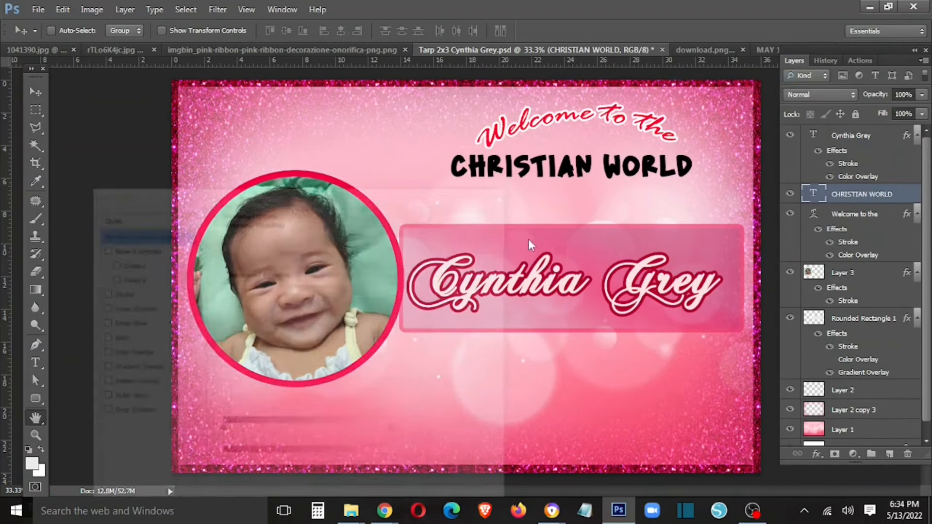
left_click(128, 353)
left_click(366, 236)
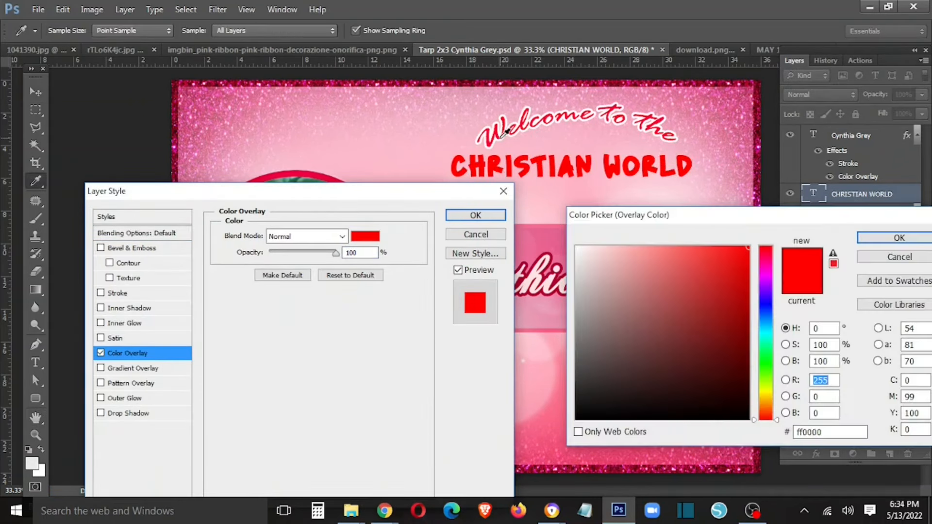
left_click(899, 238)
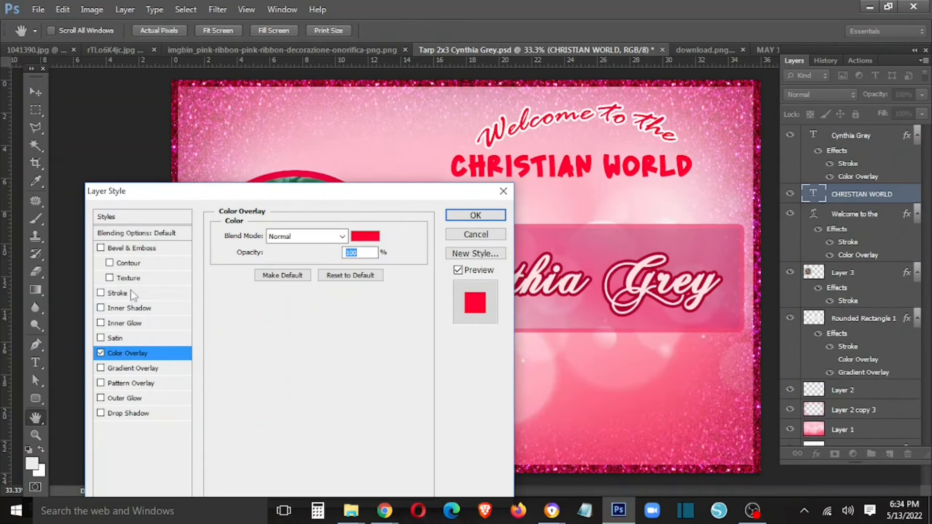
- Give CHRISTIAN WORLD a thickened pale yellow f3ffa0 outside stroke and an outer glow with 14% spread and 122 px size
left_click(118, 293)
left_click(254, 329)
left_click(766, 392)
left_click(640, 252)
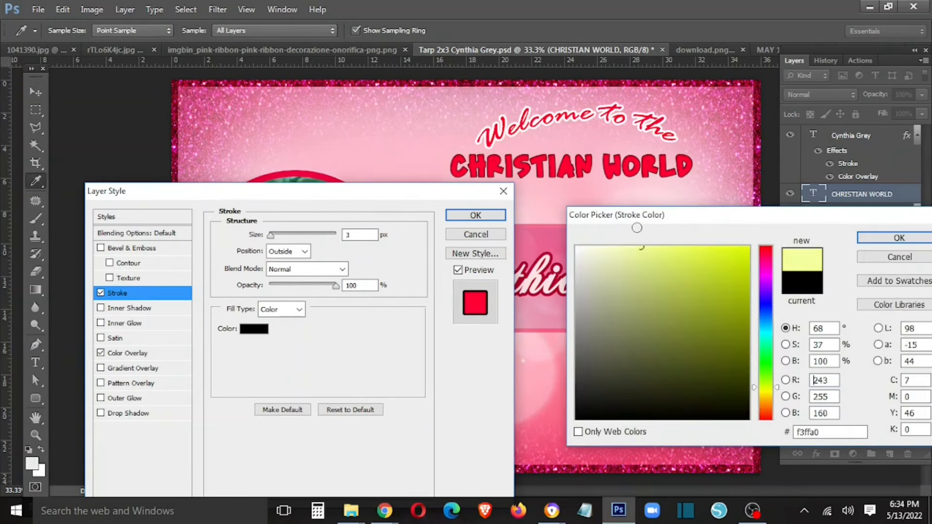
left_click(899, 237)
left_click_drag(272, 238, 270, 257)
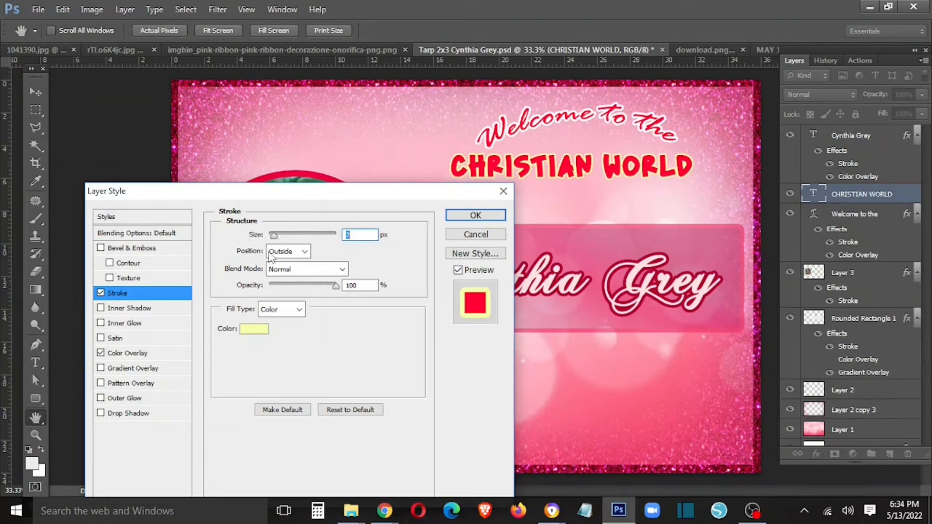
left_click(128, 398)
left_click_drag(277, 354, 304, 355)
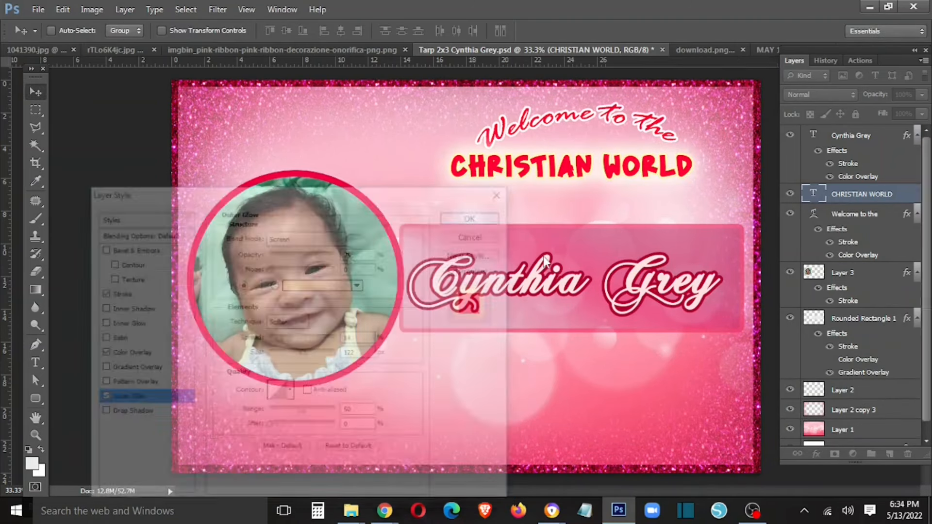
- Add an outer glow with 23% spread and 70 px size to the baby's name text
right_click(542, 280)
left_click(573, 289)
right_click(866, 137)
left_click(758, 79)
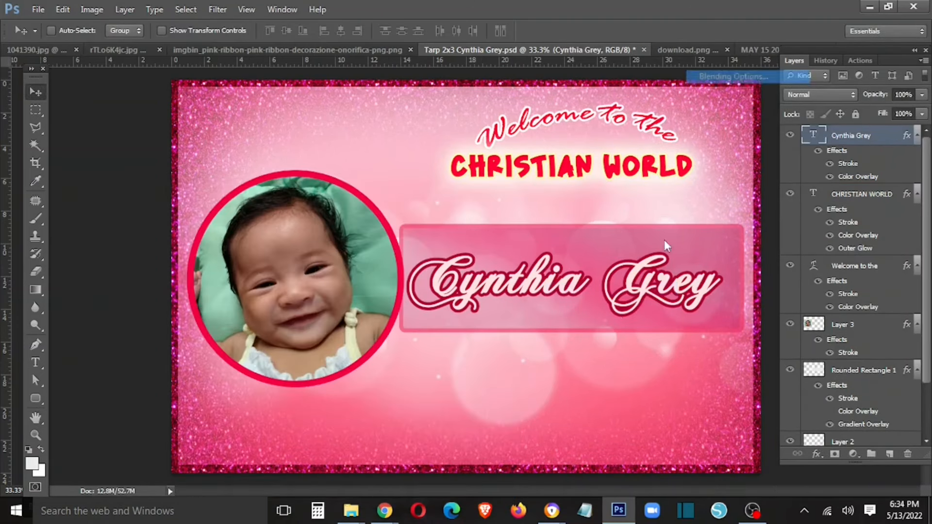
left_click(127, 399)
mouse_move(281, 353)
left_mouse_down()
mouse_move(320, 354)
mouse_move(287, 344)
left_mouse_up()
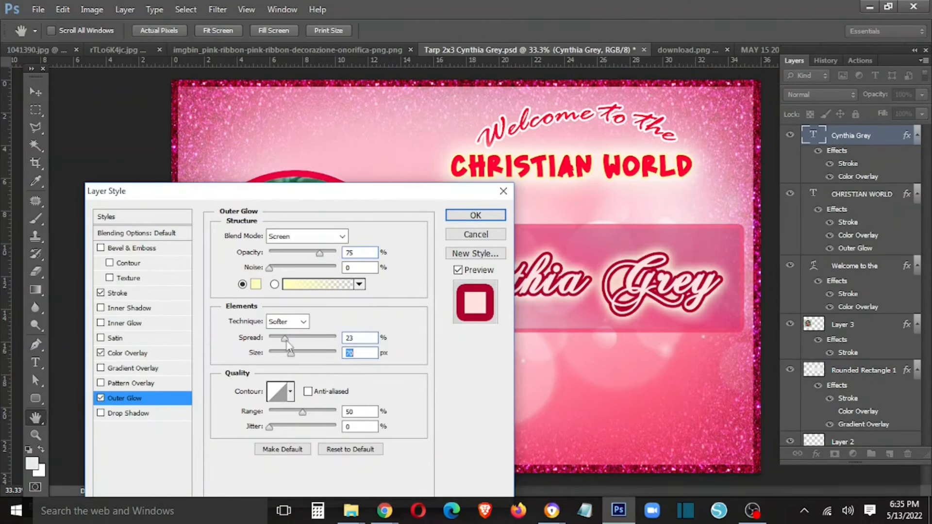
- Change the name text's color overlay to a bright crimson red
left_click(129, 353)
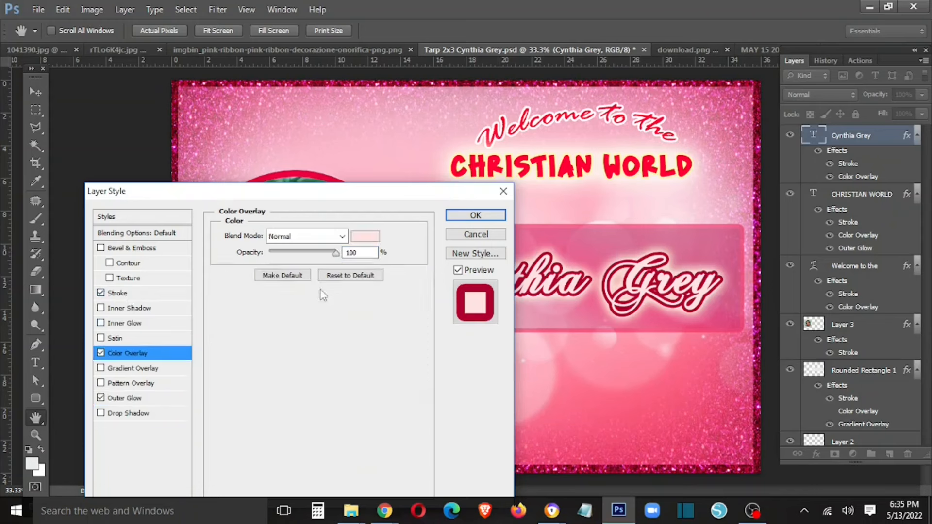
left_click(365, 236)
left_click_drag(717, 250, 730, 245)
left_click(900, 238)
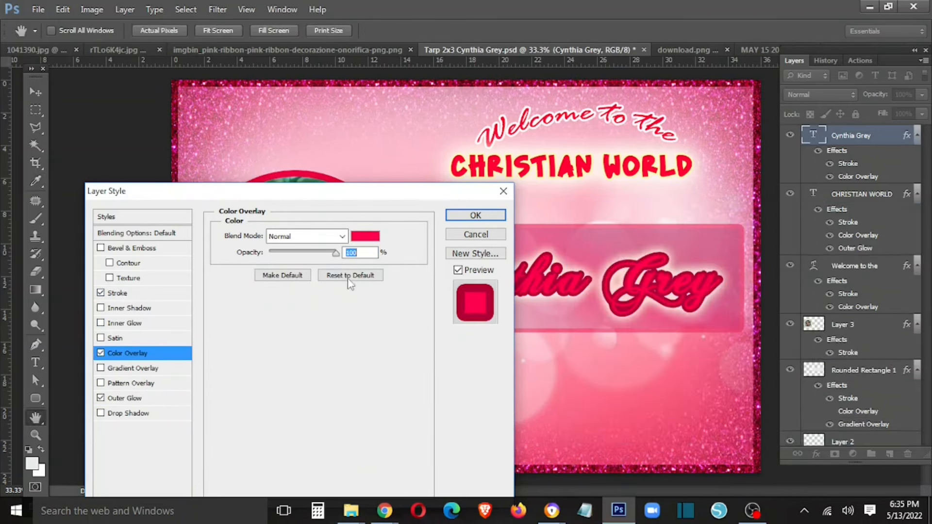
- Recolor the name text's outside stroke to pale yellow f0ffba and apply the layer style
left_click(117, 292)
left_click(253, 329)
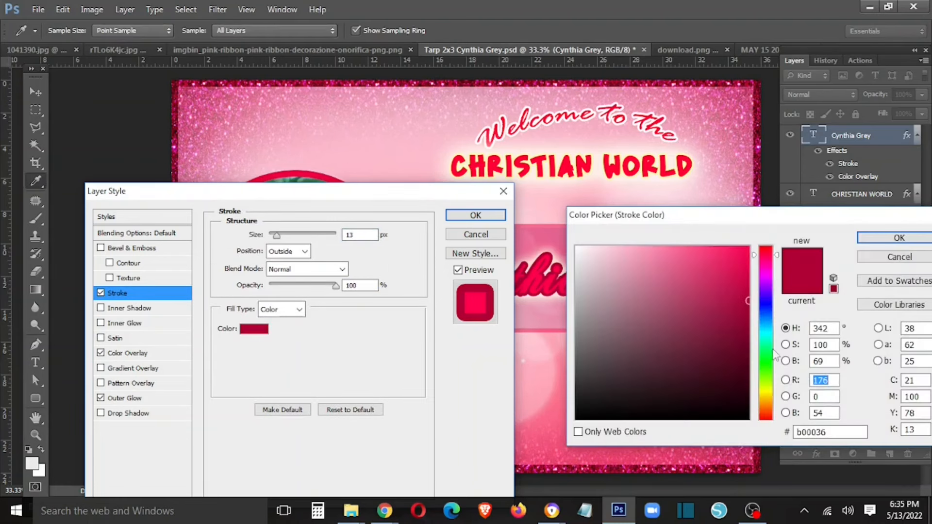
left_click(766, 385)
mouse_move(685, 285)
left_mouse_down()
mouse_move(750, 246)
mouse_move(623, 246)
left_mouse_up()
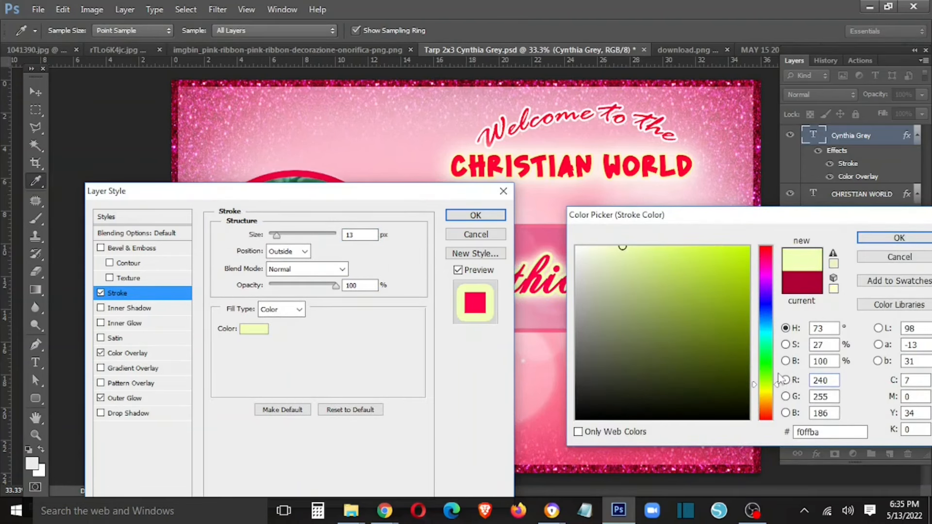
left_click(899, 238)
left_click(475, 215)
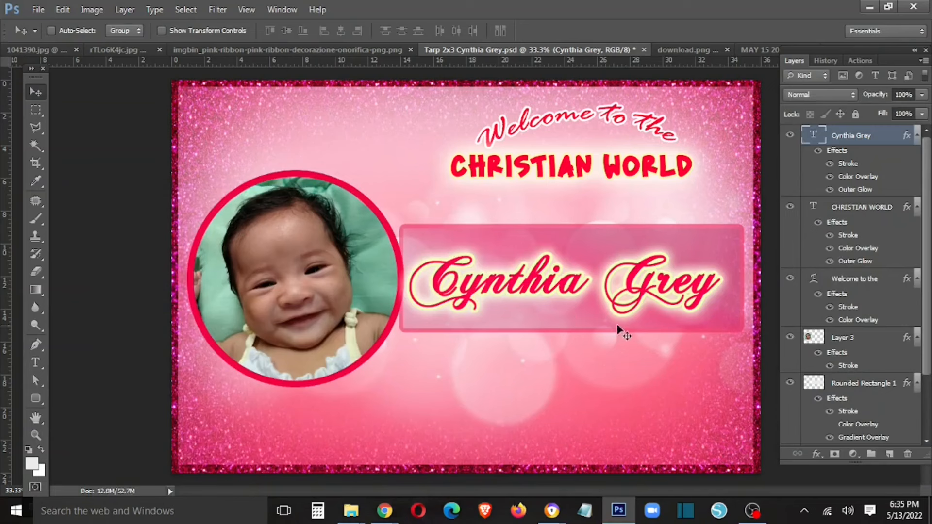
- Move the name text, its rounded banner and the circular baby photo slightly upward
left_click_drag(673, 303, 679, 304)
left_click_drag(498, 237, 517, 228)
right_click(352, 275)
left_click(353, 276)
left_click_drag(362, 289, 364, 267)
- Copy the pink ribbon from its own image into the tarpaulin over the baby photo and close the ribbon file
left_click(312, 51)
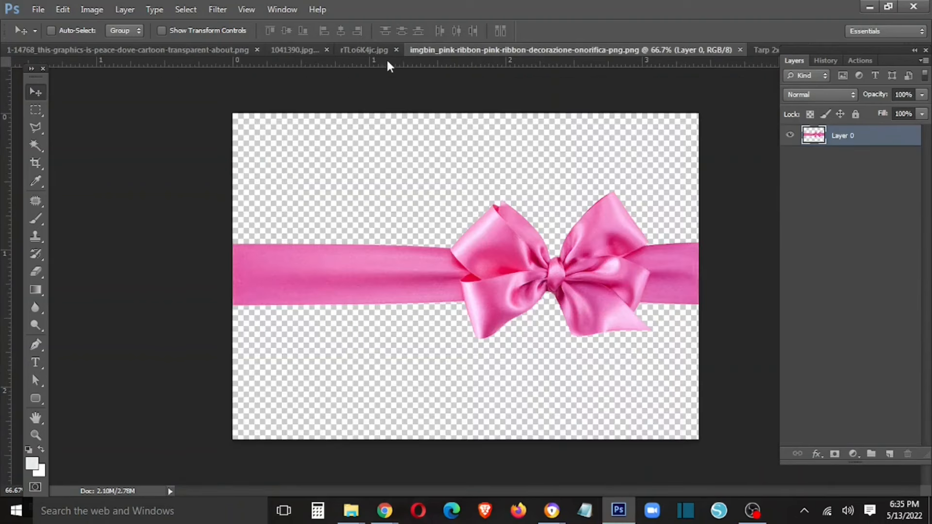
left_click_drag(440, 51, 301, 221)
left_click_drag(461, 360, 316, 162)
left_click(649, 220)
left_click_drag(352, 191, 395, 261)
- Flip the ribbon horizontally, rotate and enlarge it, and place its bow in the lower-left corner overlapping the photo
key("ctrl+t")
right_click(387, 254)
left_click(470, 474)
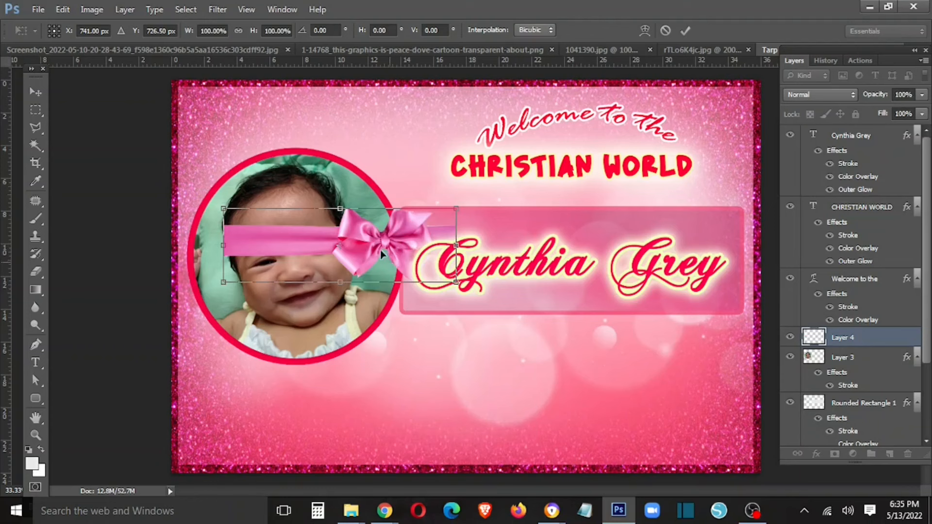
right_click(382, 254)
left_click(448, 449)
left_click_drag(367, 287, 287, 367)
left_click_drag(483, 422, 473, 455)
left_click_drag(377, 414, 675, 490)
key("Return")
left_click_drag(371, 408, 331, 404)
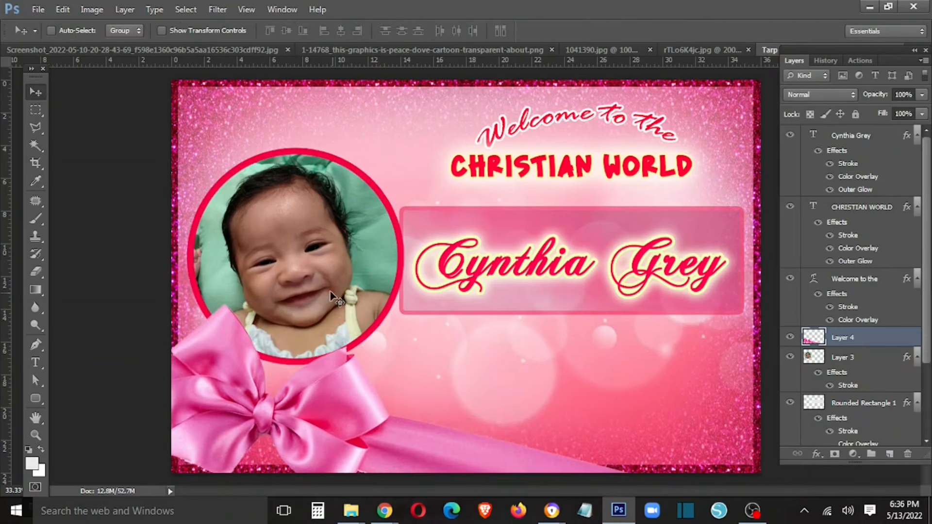
- Enlarge the circular baby photo slightly
right_click(319, 287)
left_click(335, 294)
left_click_drag(336, 296, 329, 295)
key("ctrl+t")
left_click_drag(390, 358, 407, 375)
key("Return")
- Resize the pink ribbon slightly while keeping its bow over the photo's lower edge
right_click(332, 407)
left_click(347, 414)
key("ctrl+t")
mouse_move(722, 355)
left_mouse_down()
mouse_move(718, 372)
mouse_move(704, 358)
left_mouse_up()
key("Return")
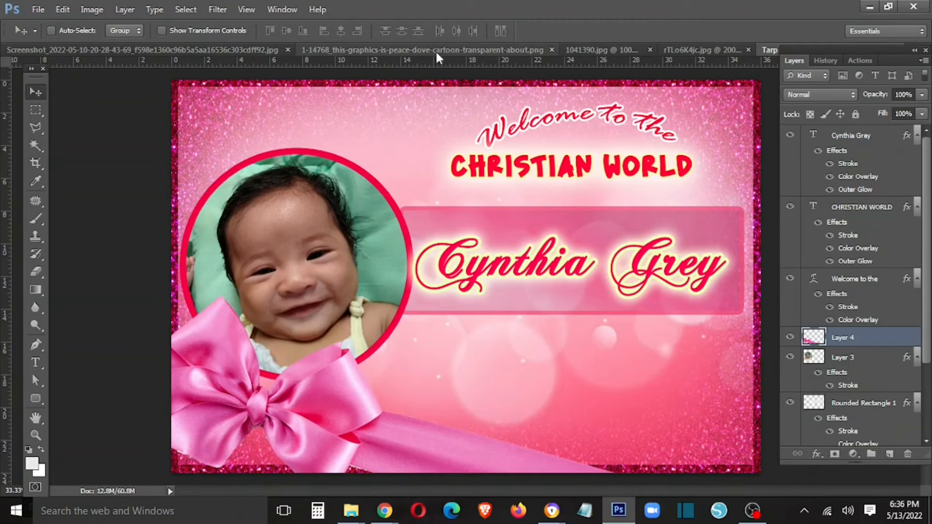
- Copy the white dove into the tarpaulin and shrink it below the end of CHRISTIAN WORLD
left_click(509, 49)
left_click_drag(484, 241, 527, 197)
key("ctrl+z")
left_click_drag(536, 50, 379, 266)
left_click_drag(434, 339, 489, 262)
left_click_drag(530, 218, 678, 212)
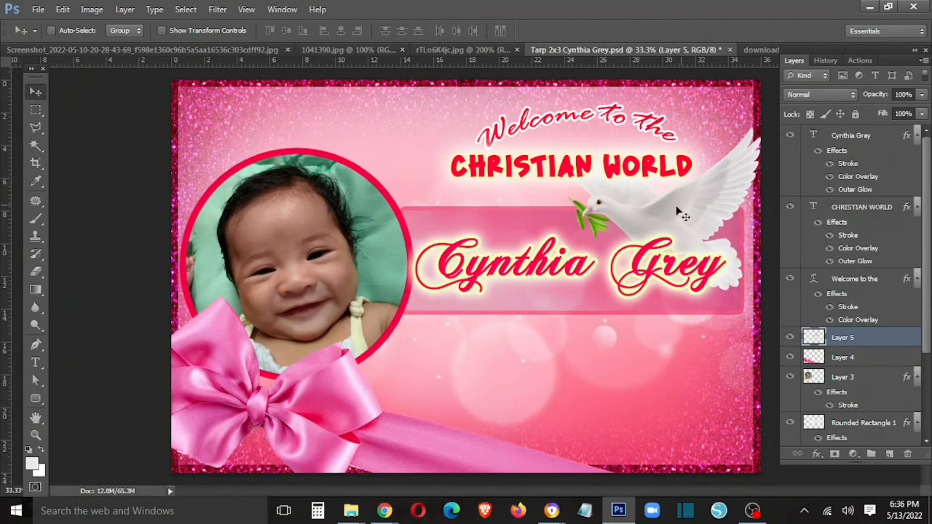
key("ctrl+t")
left_click_drag(761, 125, 678, 209)
key("Return")
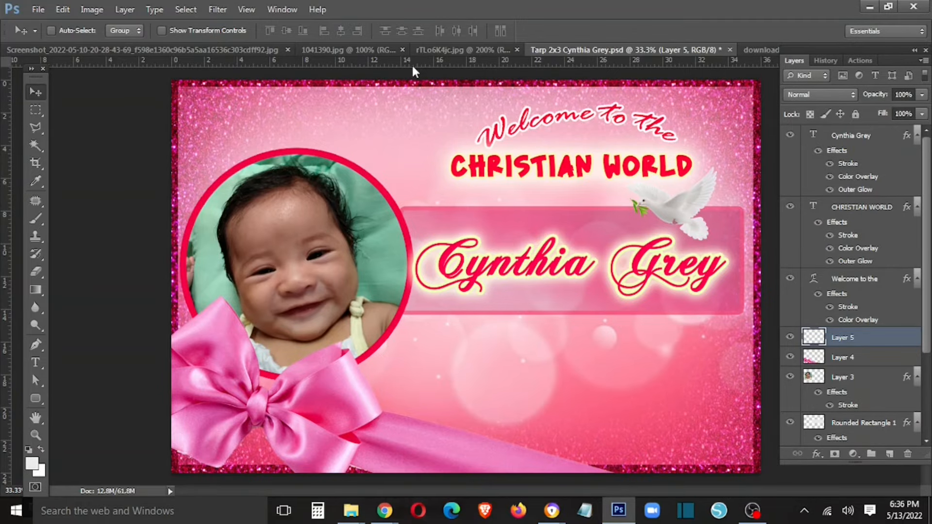
- Copy the baby clothesline artwork from rTLo6K4jc.jpg into the tarpaulin's upper-left area and enlarge it
left_click(446, 50)
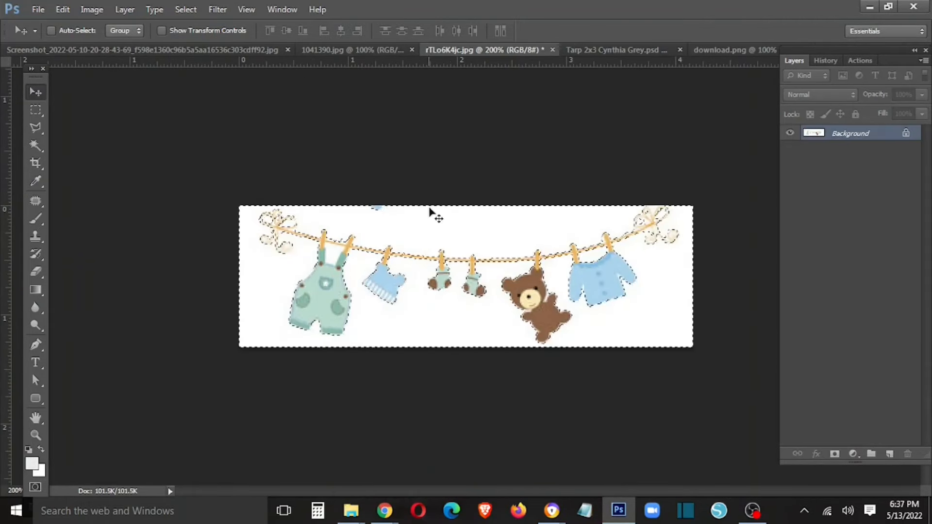
left_click_drag(397, 274, 407, 157)
key("ctrl+t")
key("Return")
- Nudge the clothesline up and left so its rope ends meet the tarpaulin's upper-left edges
key("shift+Up")
key("shift+Up")
key("shift+Up")
key("shift+Up")
key("shift+Up")
key("shift+Up")
key("shift+Up")
key("shift+Up")
key("shift+Up")
key("shift+Up")
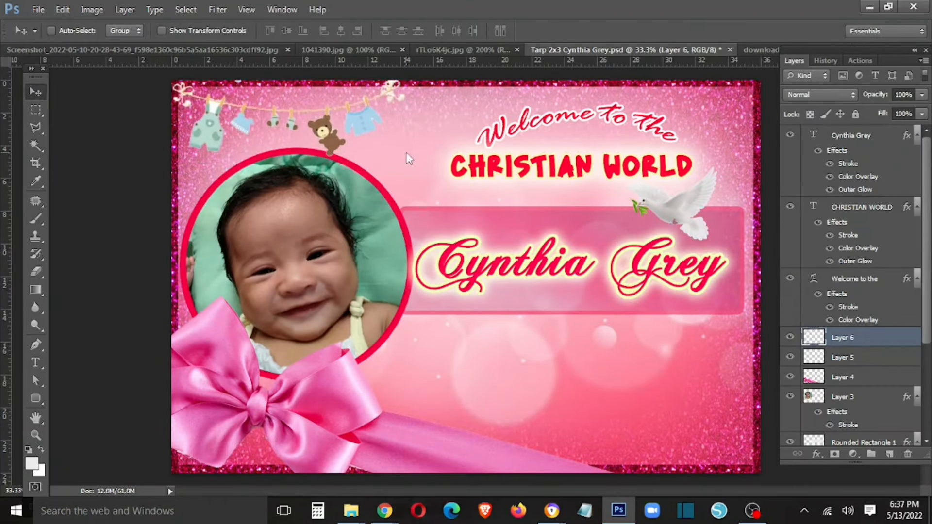
key("shift+Up")
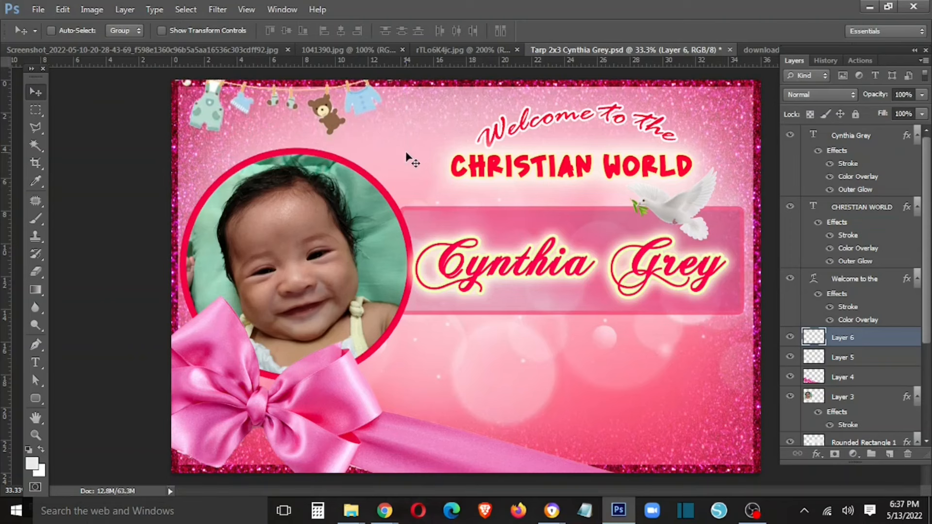
key("shift+Left")
key("shift+Left")
key("shift+Left")
key("shift+Down")
key("shift+Down")
key("shift+Left")
key("shift+Left")
- Scale the clothesline up slightly from the tarpaulin's upper-left corner
key("m")
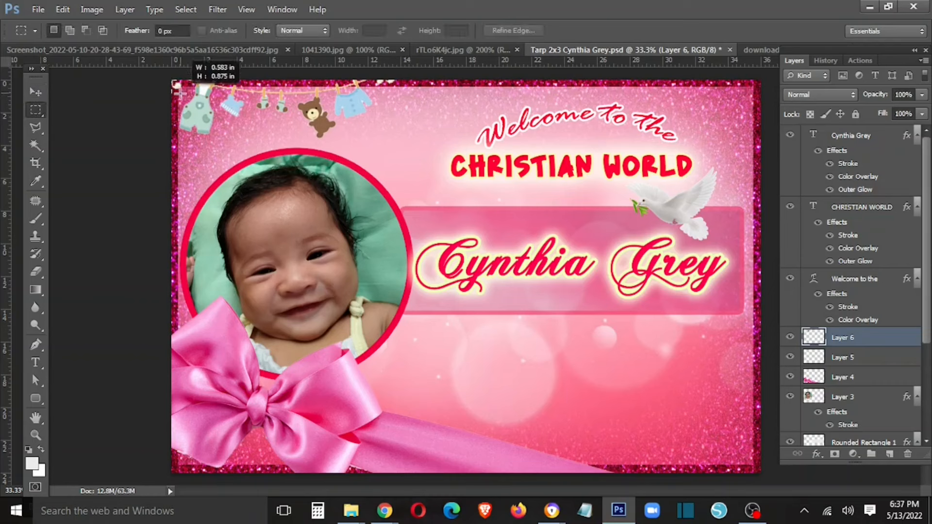
key("v")
key("ctrl+t")
left_click_drag(395, 141, 420, 145)
key("Return")
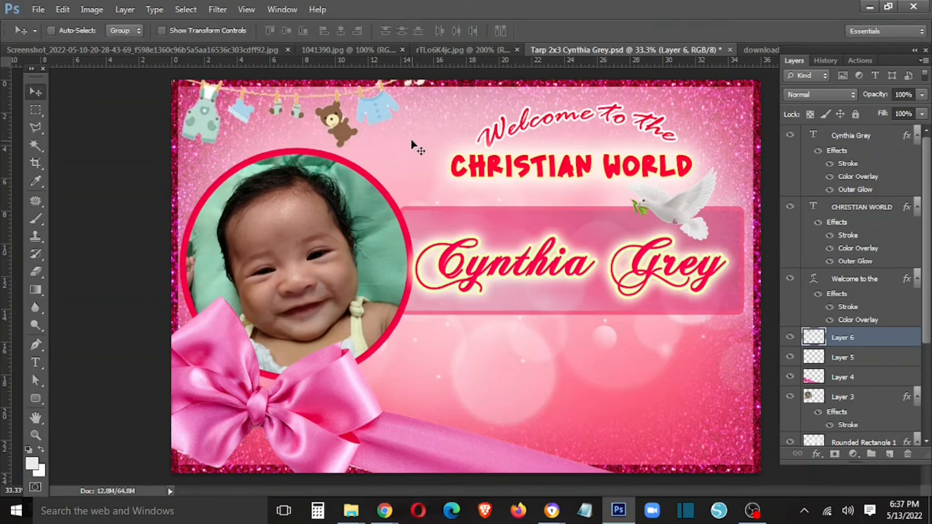
- Delete the leftover knot at the clothesline's right end with a rectangular marquee and deselect
key("ctrl+plus")
left_click_drag(310, 140, 448, 252)
key("w")
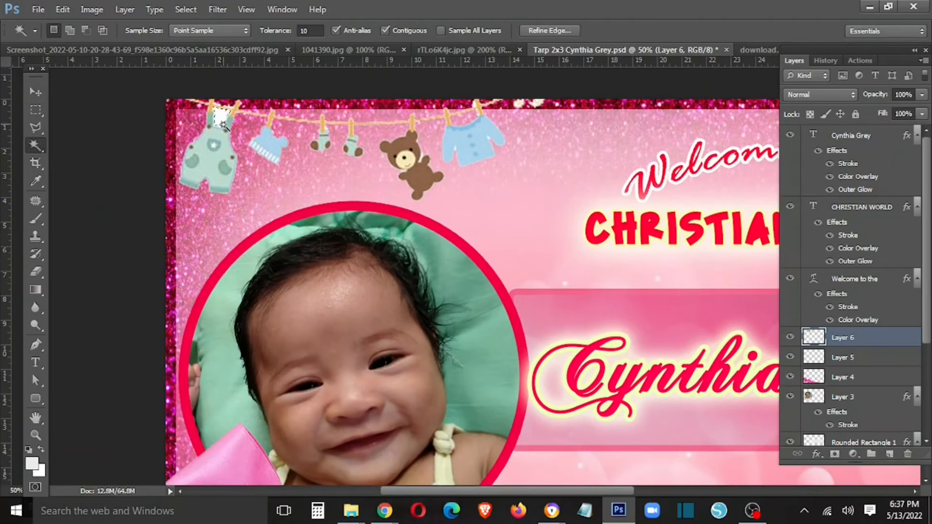
key("m")
left_click_drag(509, 100, 602, 148)
key("Delete")
key("ctrl+d")
key("v")
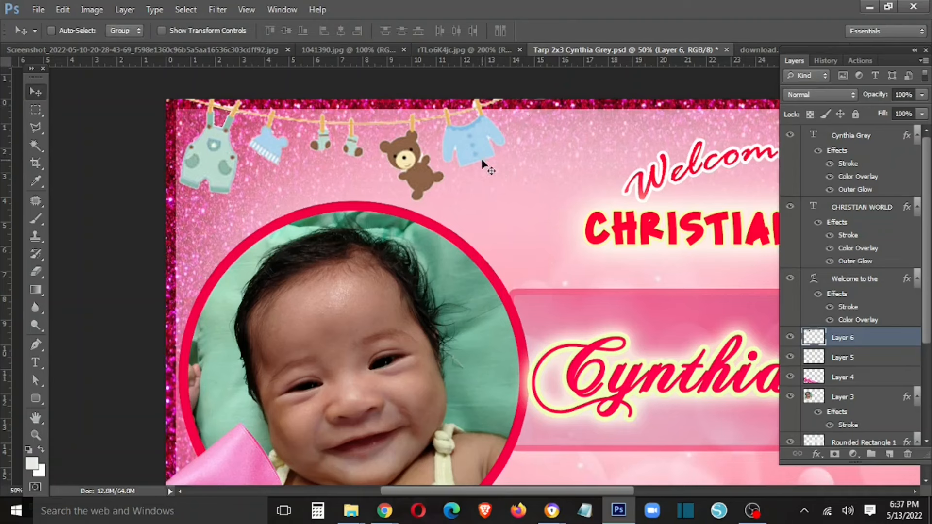
- Select the overalls, the small blue item, the socks and the shirt with the Polygonal Lasso and feather the selection
key("l")
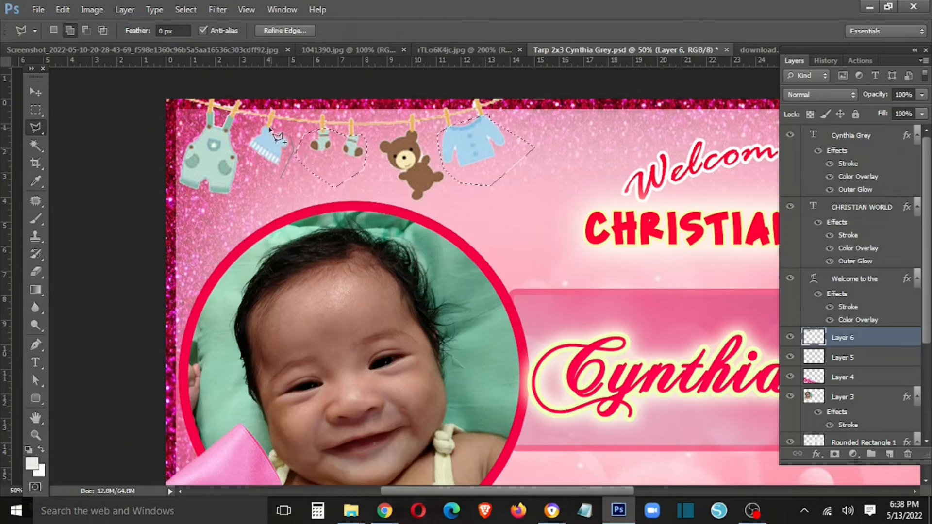
right_click(243, 167)
left_click(265, 200)
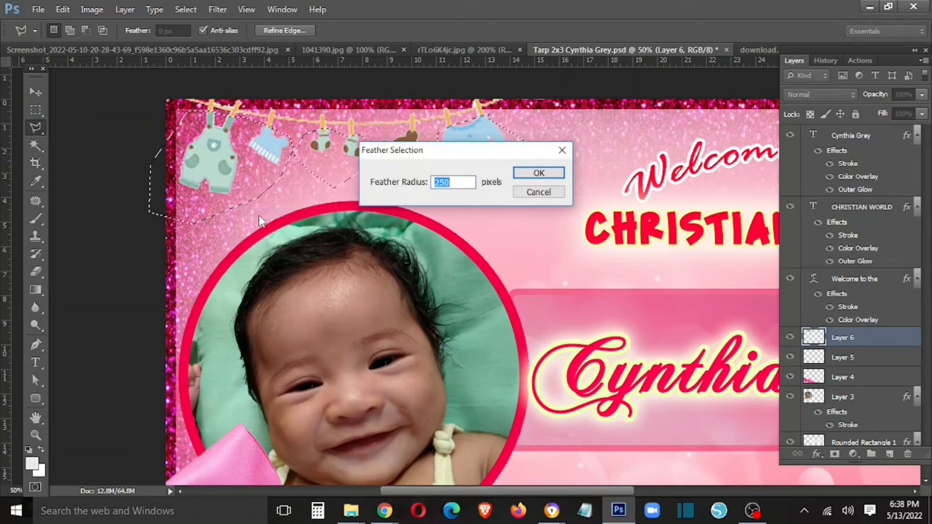
key("Return")
- Shift the hue of the selected baby clothes by +150 and deselect
key("ctrl+u")
left_click_drag(215, 326, 276, 343)
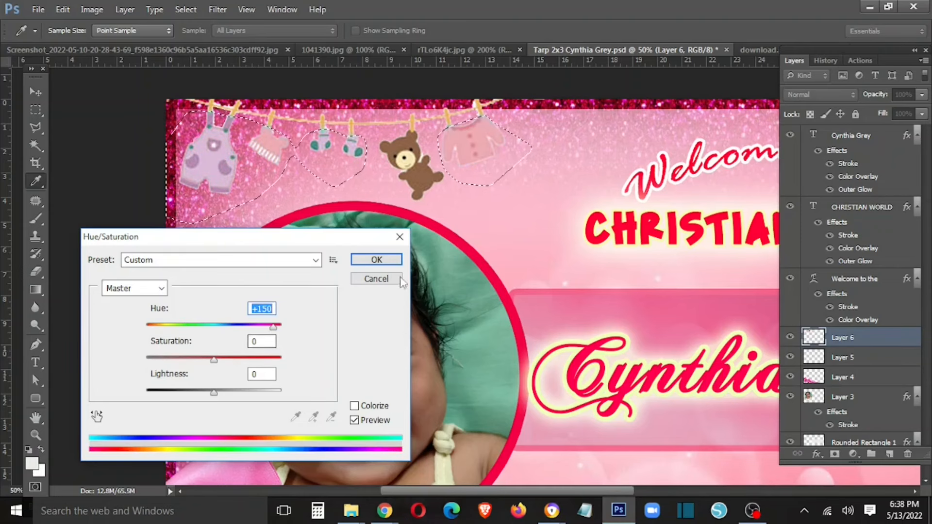
left_click(377, 260)
key("ctrl+d")
key("m")
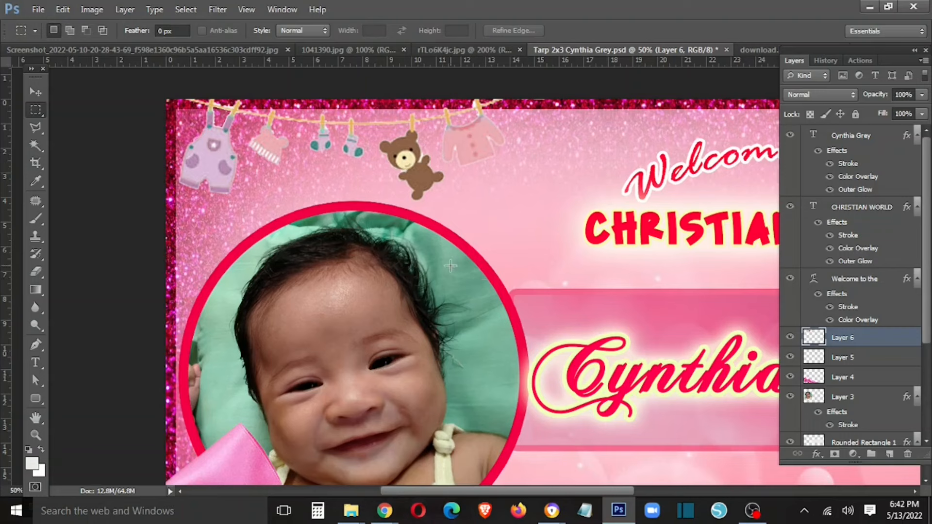
- Select the white background around the cross, dove and font in 1041390.jpg and feather the selection
key("ctrl+0")
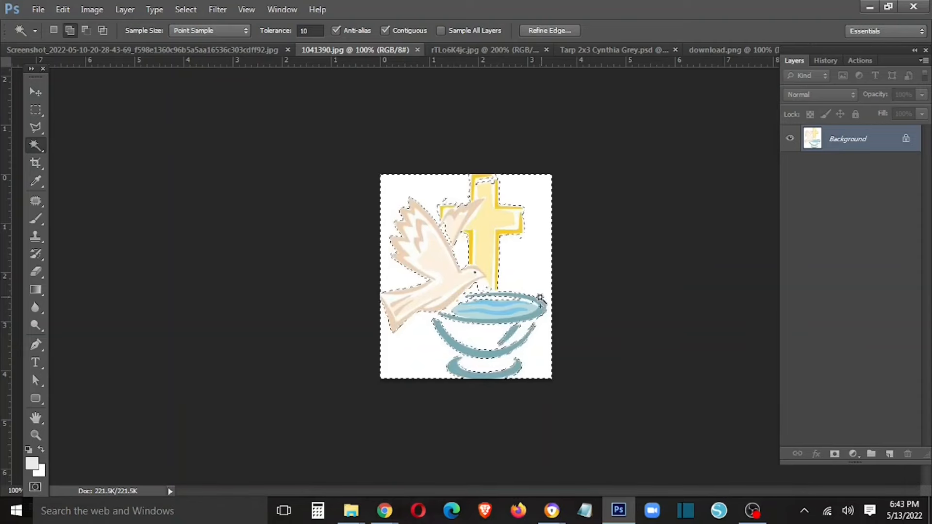
right_click(531, 274)
left_click(571, 368)
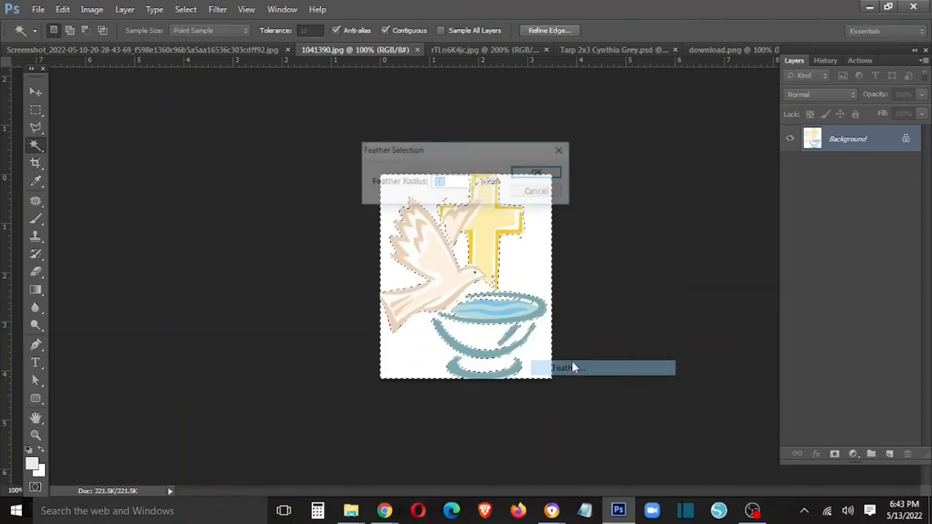
key("Return")
key("ctrl+v")
key("ctrl+z")
key("v")
key("m")
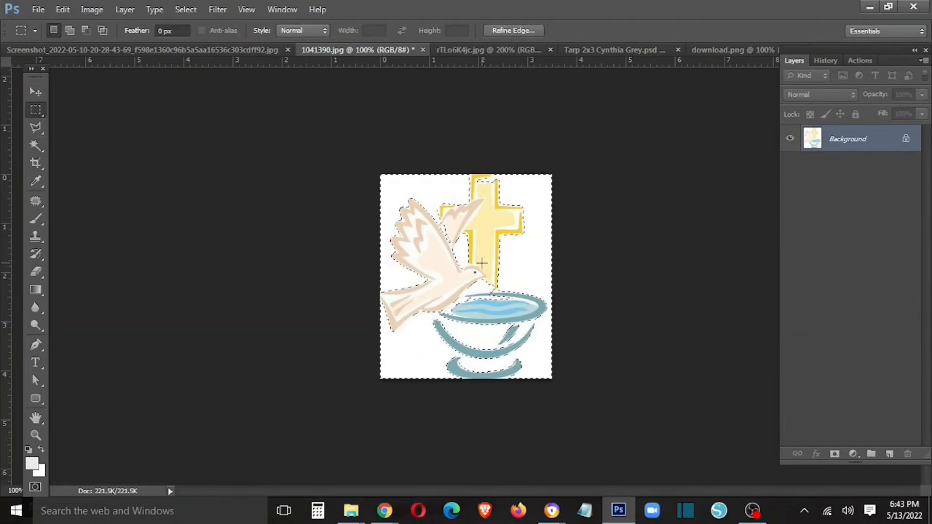
right_click(478, 285)
left_click(533, 57)
key("Return")
- Copy the cross, dove and baptismal font clipart into the tarpaulin between the heading and the name, and close its file
left_click_drag(357, 49, 342, 216)
key("Tab")
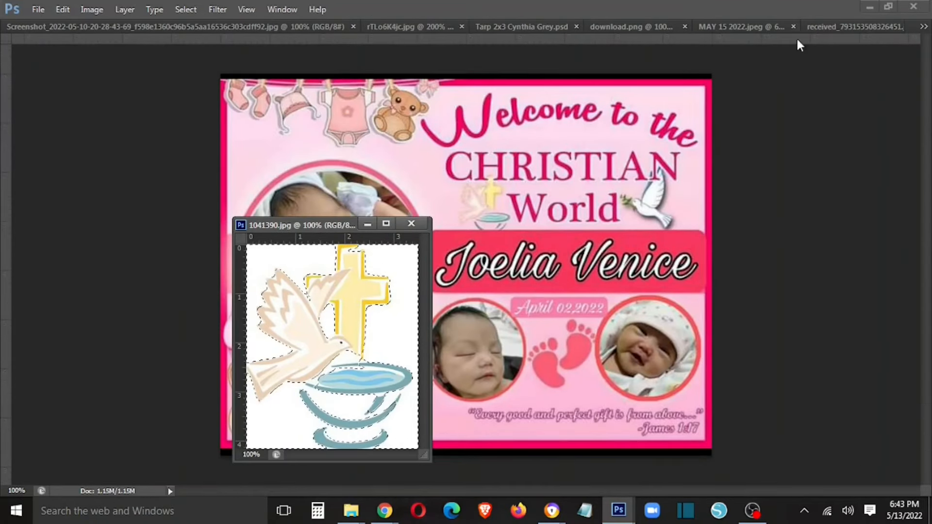
left_click(923, 29)
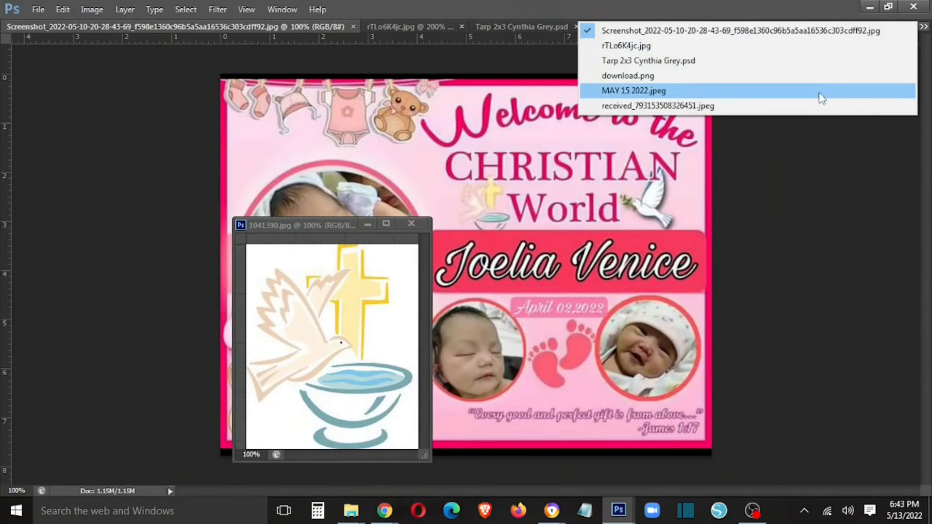
left_click(820, 60)
left_click_drag(346, 331, 534, 226)
left_click(457, 190)
- Move the two heading texts up slightly and adjust the position of the baptism clipart above the name
right_click(565, 102)
left_click(579, 110)
right_click(590, 149)
left_click(601, 159, "shift")
left_click_drag(601, 157, 602, 145)
right_click(528, 183)
left_click(540, 191)
left_click_drag(527, 191, 520, 189)
- Copy the baby footprints from download.png into the tarpaulin and enlarge them below the name banner
left_click(696, 28)
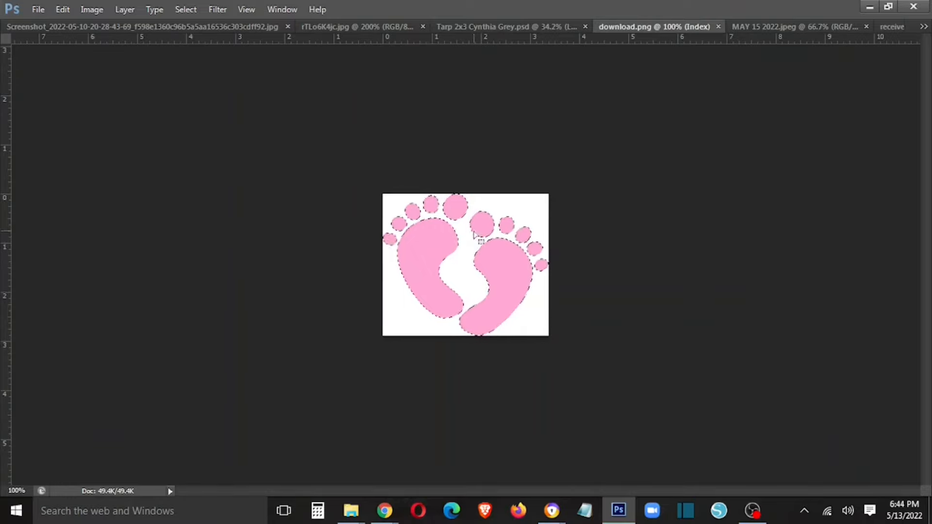
left_click_drag(680, 26, 427, 285)
left_click_drag(609, 384, 617, 419)
key("ctrl+t")
key("Return")
key("Tab")
- Add a deep pink color overlay to the footprints and apply the layer style
right_click(845, 336)
left_click(733, 34)
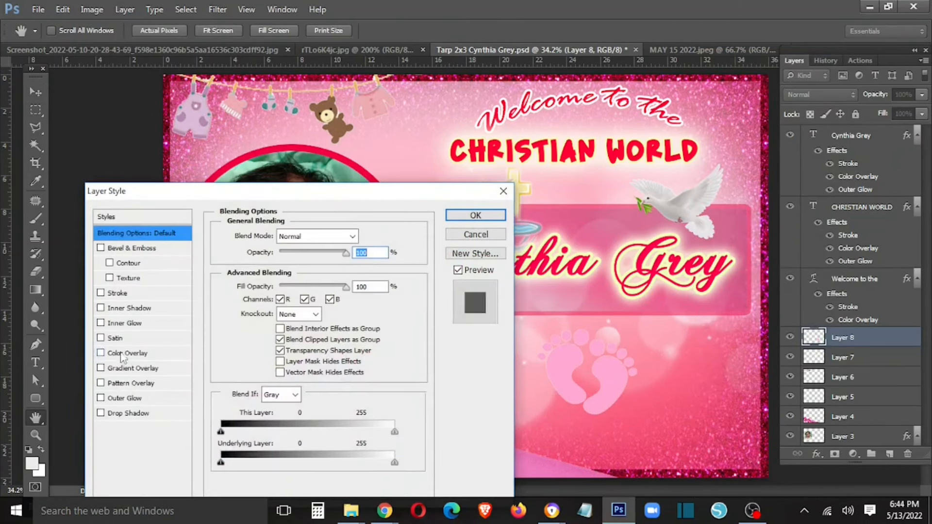
left_click(124, 354)
left_click(365, 236)
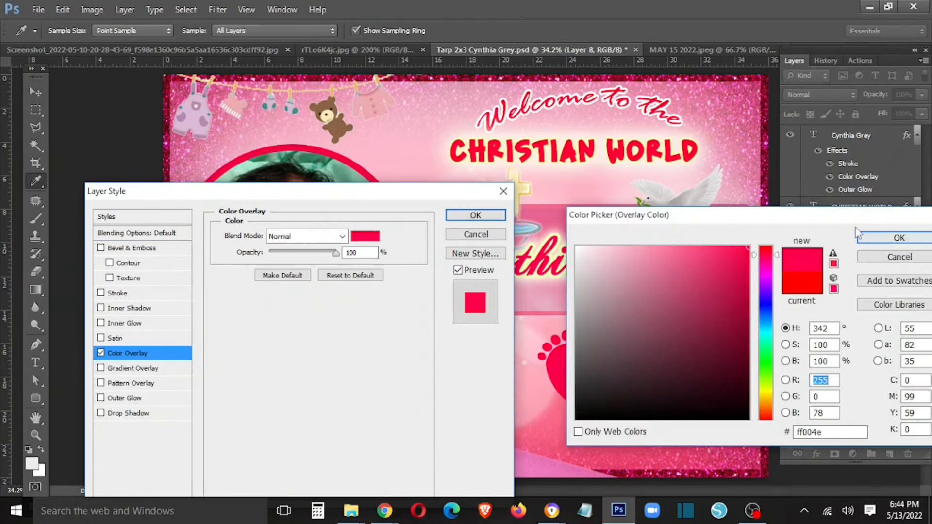
left_click_drag(856, 219, 626, 382)
left_click(669, 401)
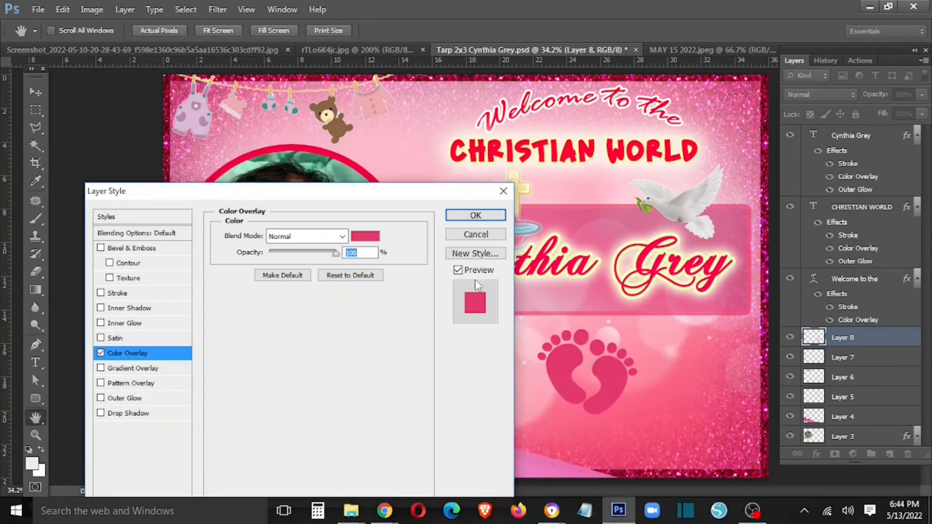
left_click(475, 215)
key("Tab")
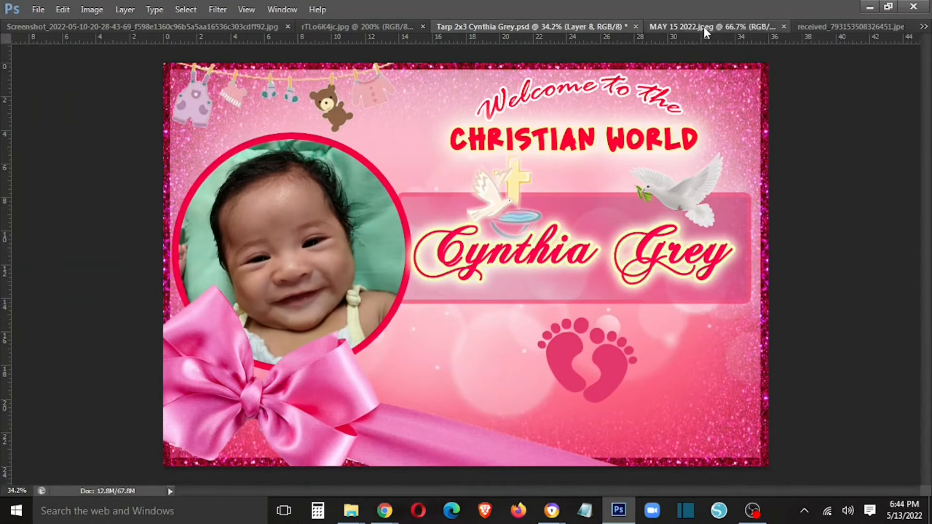
- Copy the baby photo from MAY 15 2022.jpeg into the tarpaulin over the main photo
left_click_drag(704, 27, 415, 175)
left_click_drag(488, 272, 376, 179)
key("Tab")
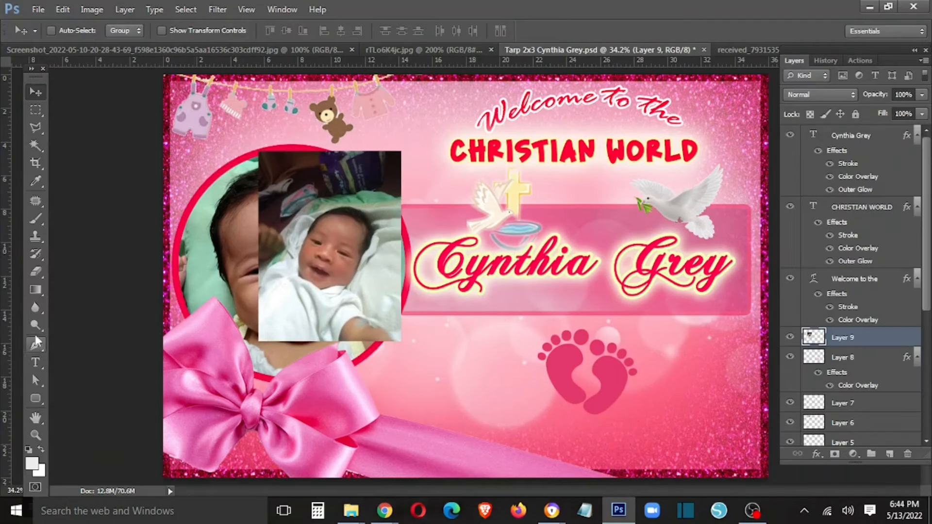
- Copy a circular area of the awake baby photo onto its own layer with the Elliptical Marquee and delete the rectangular original
right_click(36, 111)
left_click(85, 117)
left_click_drag(270, 194, 365, 302)
right_click(427, 271)
left_click(479, 136)
key("v")
left_click(843, 358)
key("Delete")
- Move the circular awake baby photo to the tarpaulin's lower right, below the name banner
key("m")
key("v")
left_click_drag(339, 232, 695, 349)
- Copy the sleeping baby photo from received_793153508326451.jpeg into the tarpaulin and close the source image
key("Tab")
left_click_drag(699, 41, 133, 224)
left_click_drag(256, 375, 454, 271)
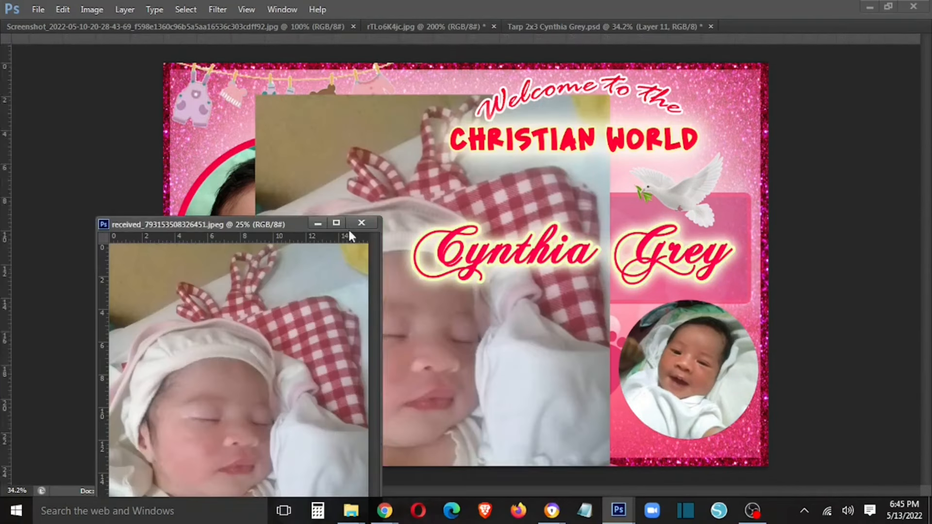
left_click(361, 223)
- Scale down the sleeping baby photo and move it partly over the main photo
key("ctrl+t")
left_click_drag(611, 94, 522, 212)
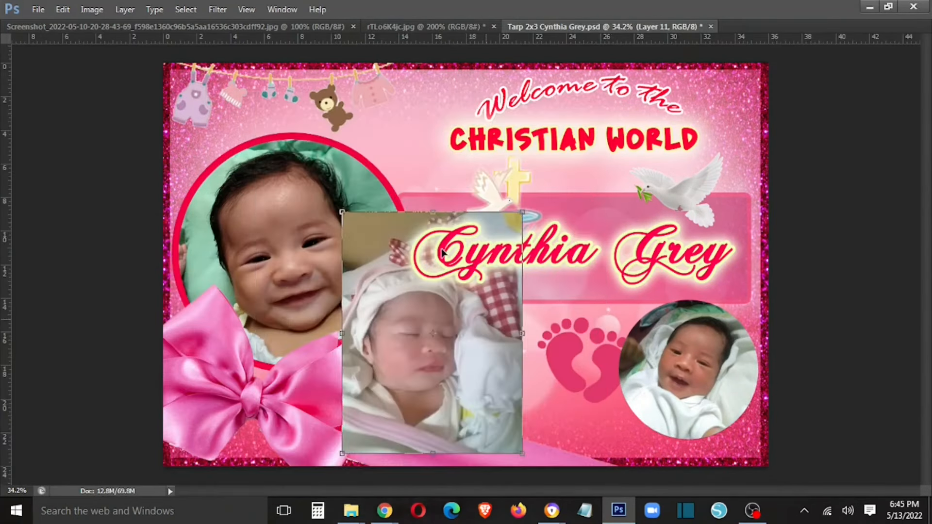
left_click_drag(443, 252, 365, 165)
key("Return")
key("Tab")
- Copy a circular area around the sleeping baby onto a new layer with the Elliptical Marquee
key("m")
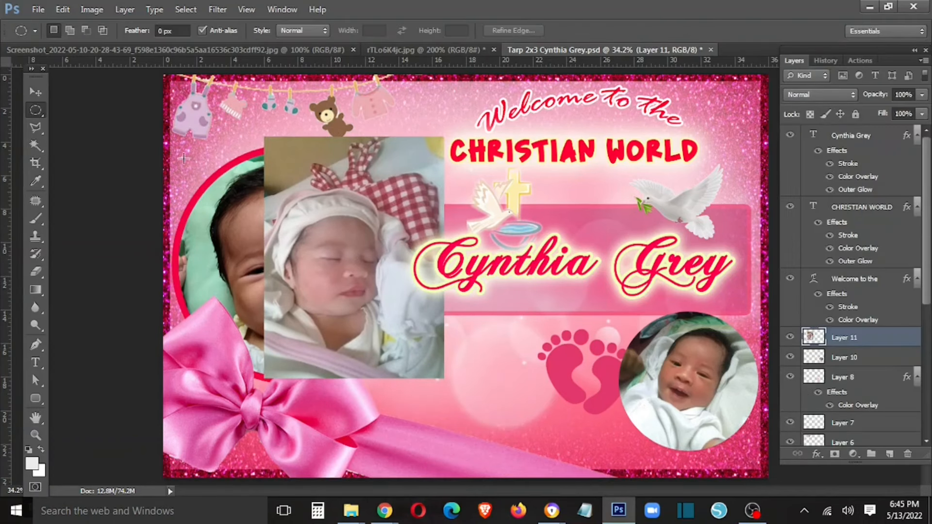
left_click_drag(400, 319, 383, 306)
left_click_drag(269, 179, 411, 340)
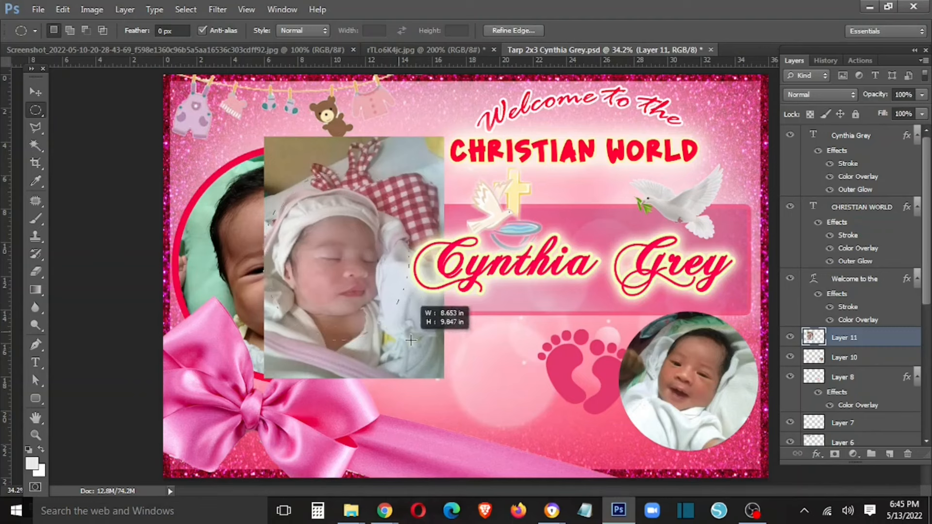
left_click_drag(270, 183, 367, 290)
right_click(366, 290)
left_click(441, 158)
- Delete the rectangular original layer of the sleeping baby photo
key("v")
key("p")
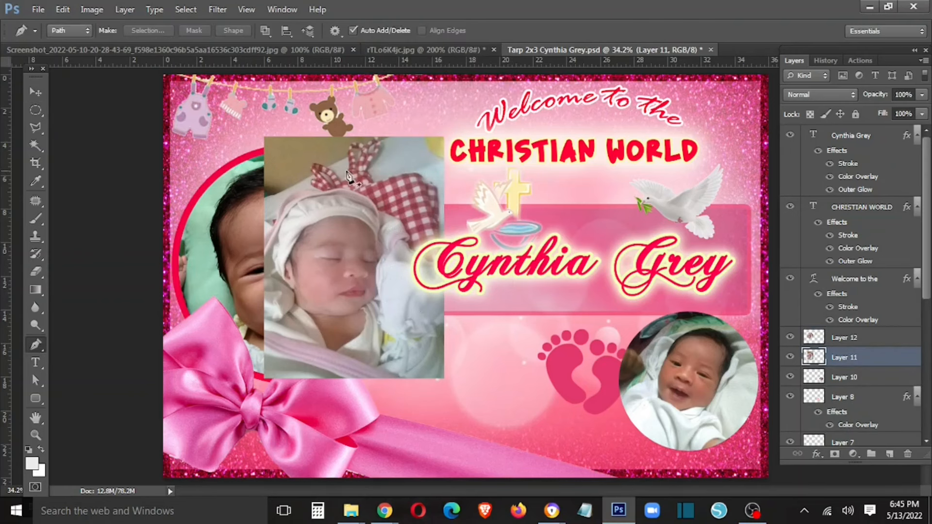
key("v")
right_click(411, 150)
left_click(422, 158)
key("Delete")
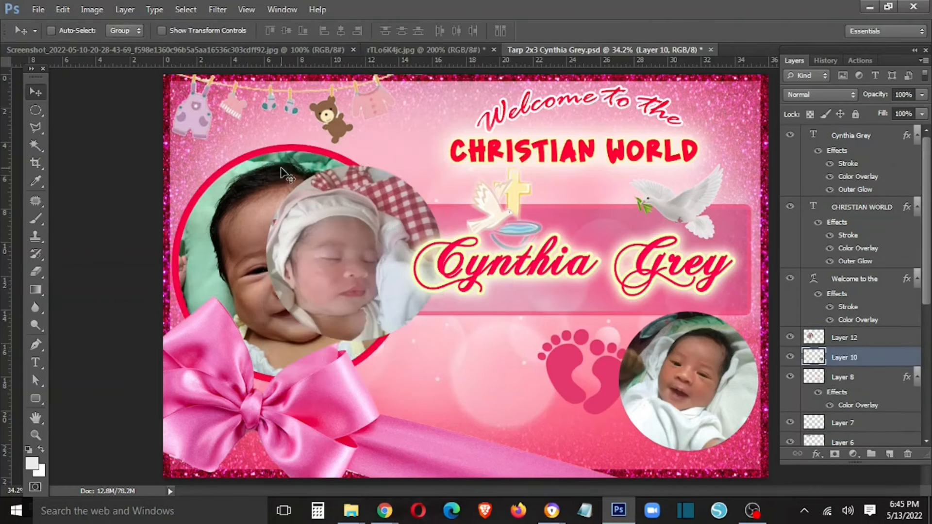
- Copy the main photo's ring layer style and paste it onto both small circular baby photos
right_click(281, 168)
left_click(294, 178)
right_click(853, 412)
left_click(842, 247)
left_click(882, 247)
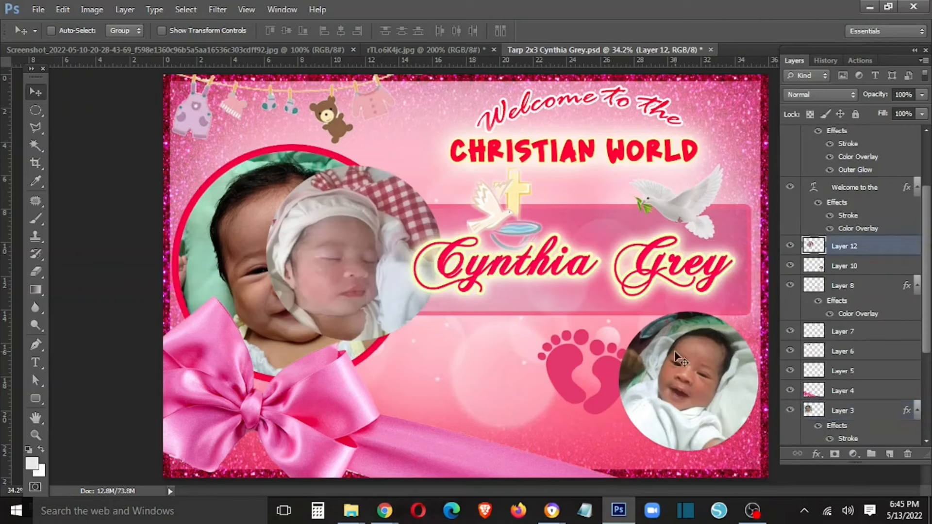
left_click(893, 263, "shift")
right_click(894, 260)
left_click(821, 278)
- Scale the sleeping baby photo to about 67% and place it below the name banner, beside the footprints
mouse_move(364, 267)
left_mouse_down()
mouse_move(440, 396)
mouse_move(463, 395)
left_mouse_up()
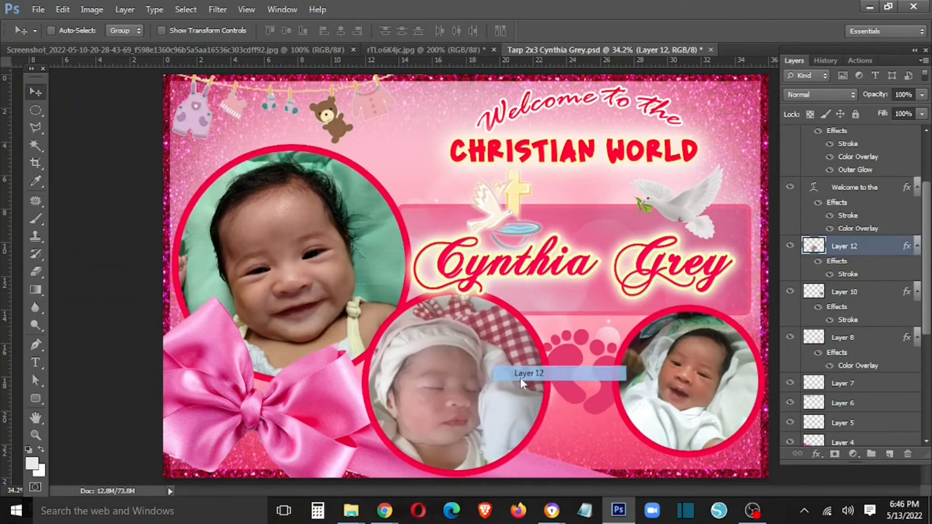
key("ctrl+t")
left_click_drag(516, 317, 500, 333)
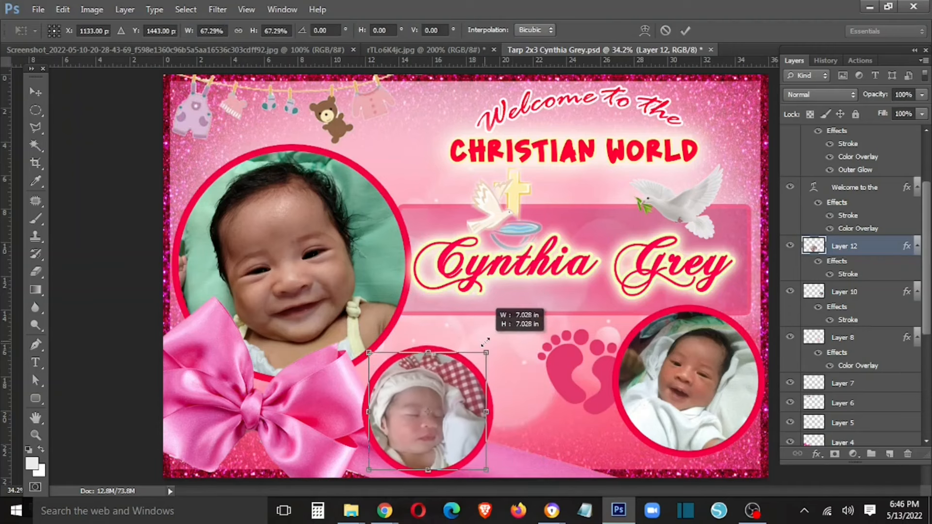
key("Return")
left_click_drag(458, 400, 497, 360)
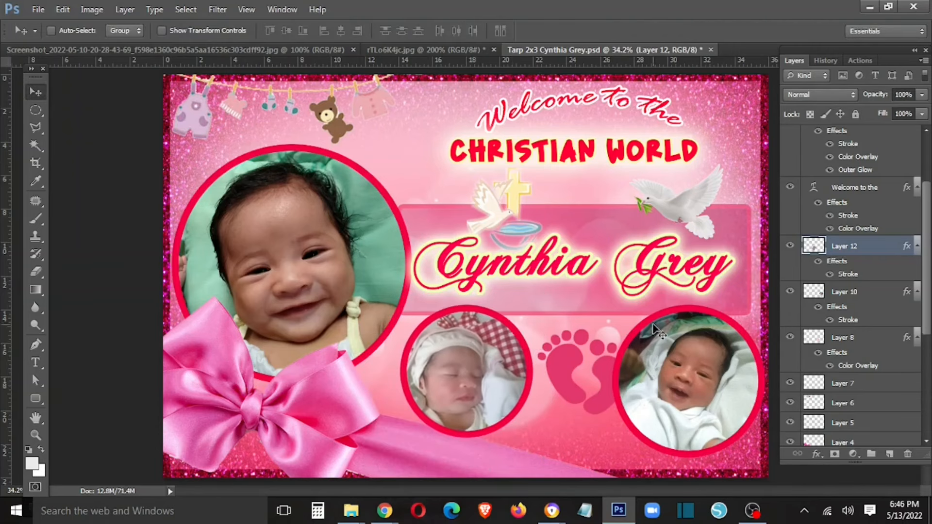
- Make the sleeping baby photo's stroke thinner and paste its layer style onto the awake baby photo
double_click(848, 274)
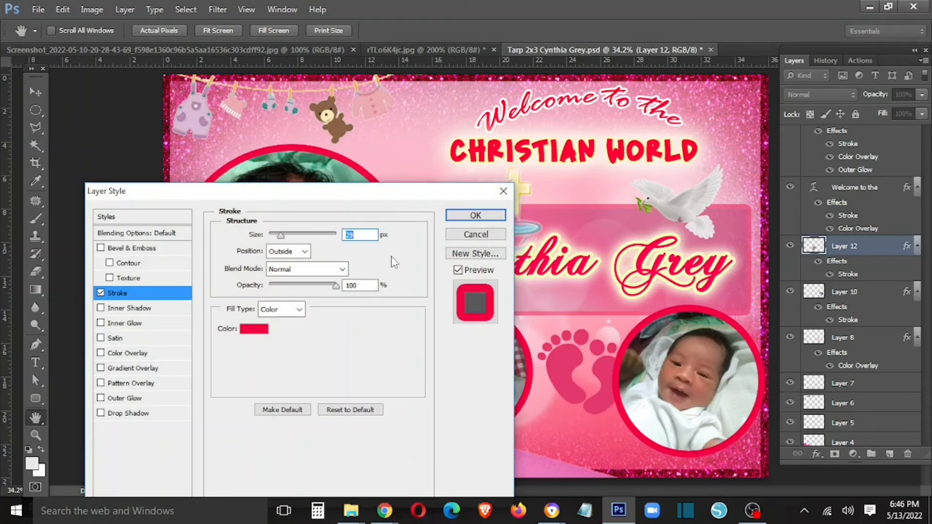
key("Return")
right_click(882, 247)
left_click(777, 248)
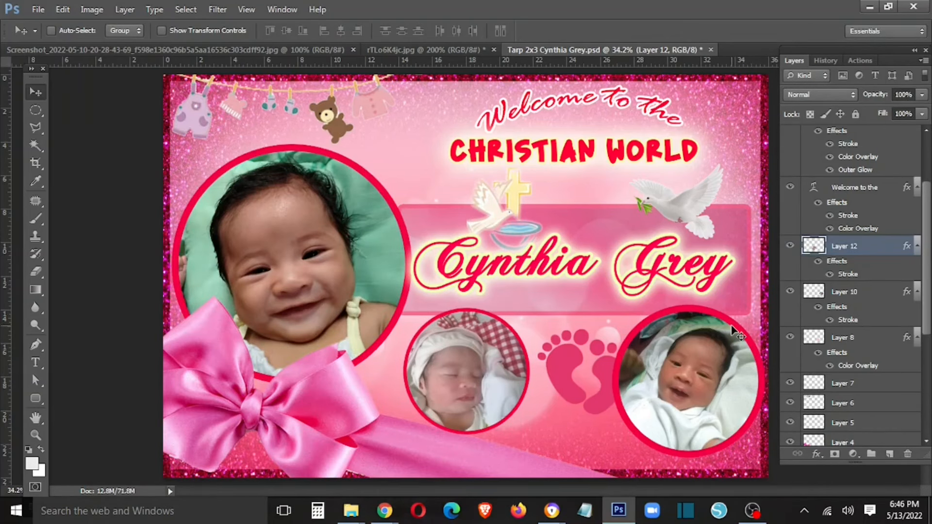
right_click(858, 249)
left_click(750, 248)
right_click(706, 344)
left_click(717, 352)
right_click(846, 292)
left_click(753, 263)
- Shrink the awake baby photo to match the sleeping baby photo and arrange the two circles on either side of the footprints
left_click_drag(724, 374, 514, 372)
key("ctrl+t")
left_click_drag(548, 447, 525, 431)
key("Return")
left_click_drag(485, 402, 717, 412)
left_click_drag(504, 395, 489, 379)
- Duplicate the footprints over the ribbon and give the copy a Bevel & Emboss effect with 50% opacity
left_click_drag(586, 380, 368, 414)
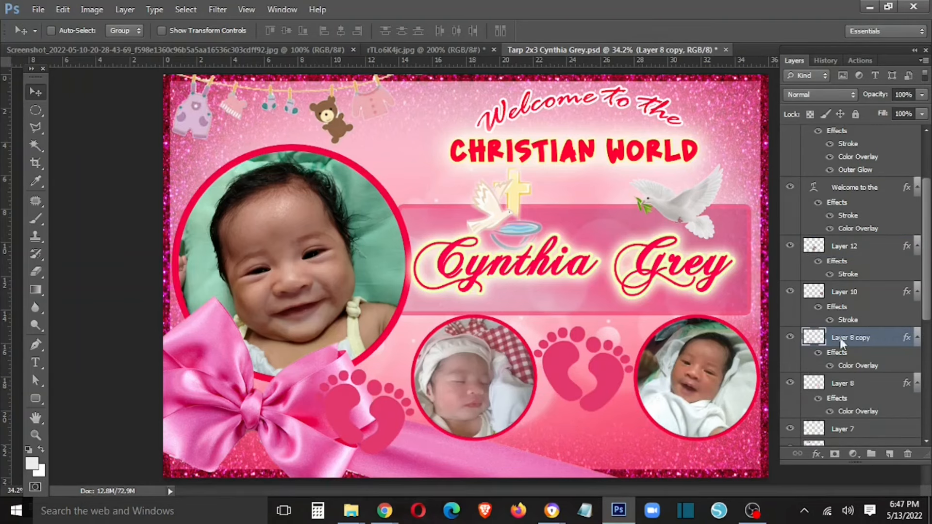
double_click(842, 342)
left_click(436, 153)
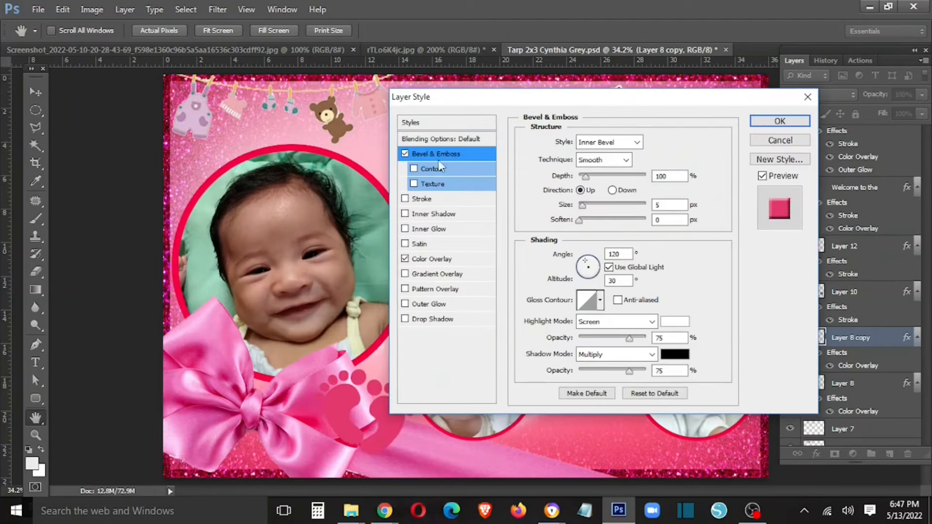
left_click_drag(586, 176, 593, 207)
left_click(780, 120)
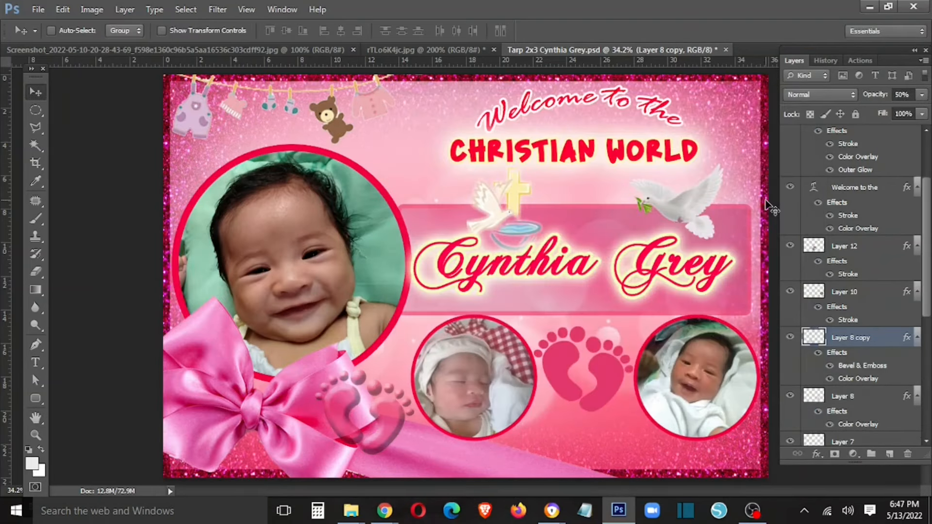
left_click_drag(398, 420, 420, 441)
- Scale down the original footprints between the two small baby photos
left_click(605, 375, "ctrl")
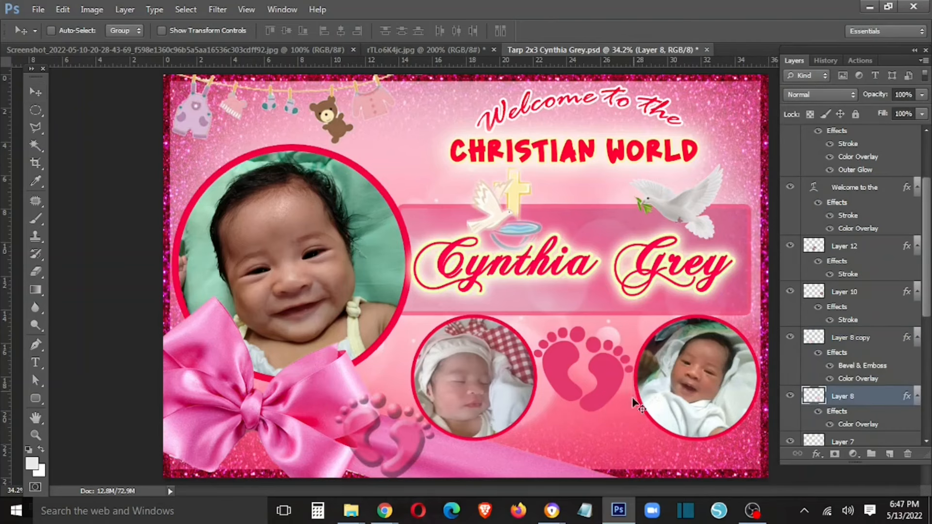
key("ctrl+t")
left_click_drag(628, 337, 628, 337)
key("Return")
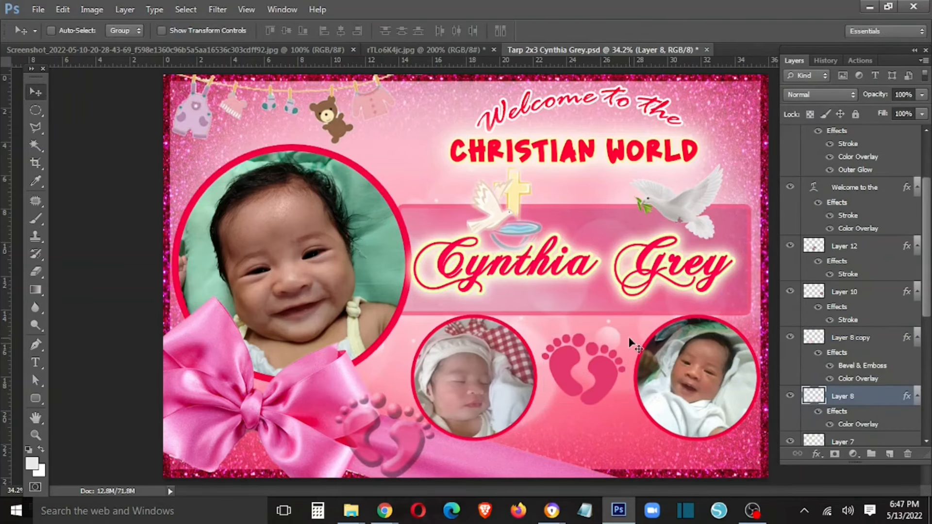
- Close rTLo6K4jc.jpg without saving and enlarge the baby clothesline clipart along the tarpaulin's upper edge
left_click(425, 49)
left_click(494, 49)
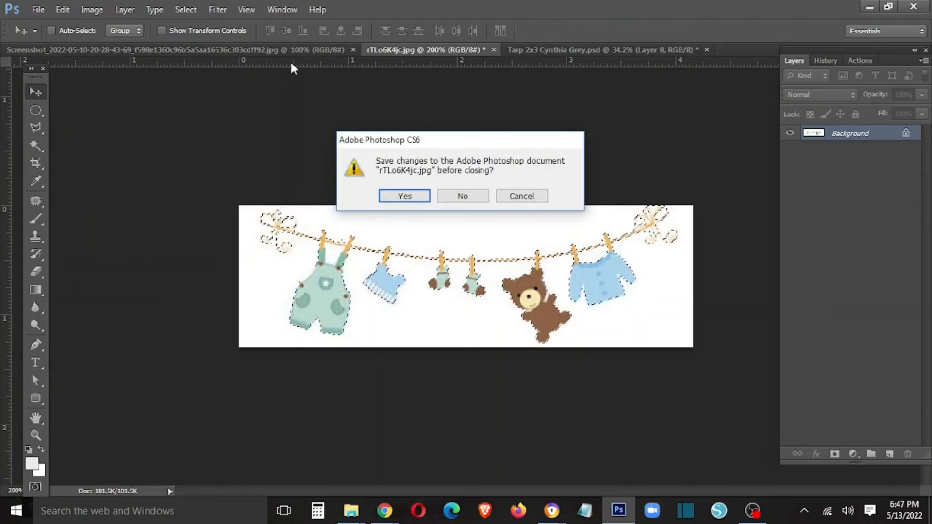
left_click(461, 193)
right_click(354, 131)
left_click(361, 134)
key("ctrl+t")
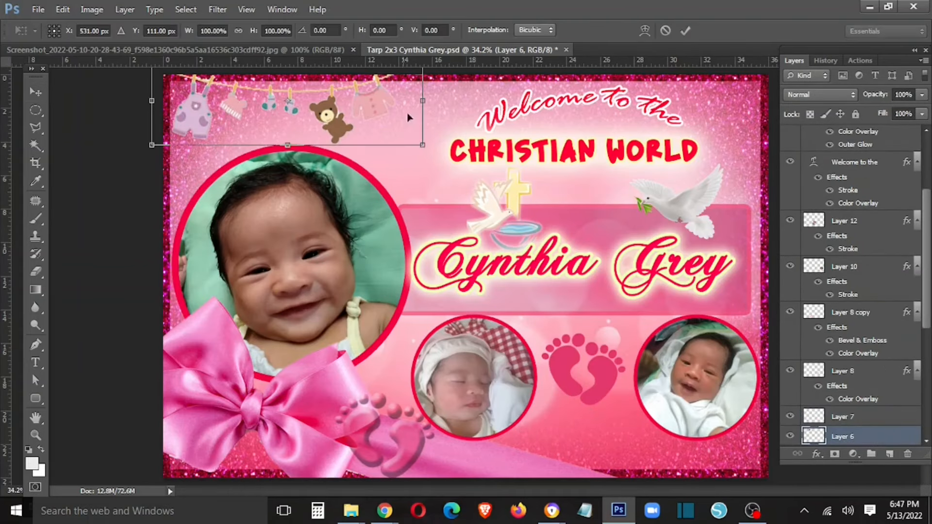
left_click_drag(473, 171, 483, 181)
key("Return")
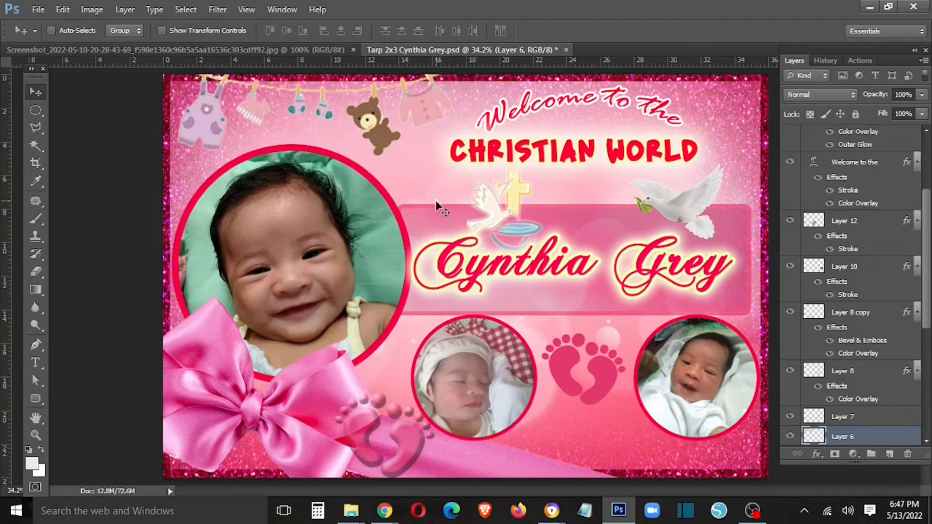
- Select the baby socks on the clothesline with the Polygonal Lasso and feather the selection by 10 pixels
key("l")
left_click(281, 117)
left_click(333, 125)
left_click(338, 112)
left_click(329, 98)
left_click(282, 116)
right_click(286, 101)
left_click(352, 144)
type("0010")
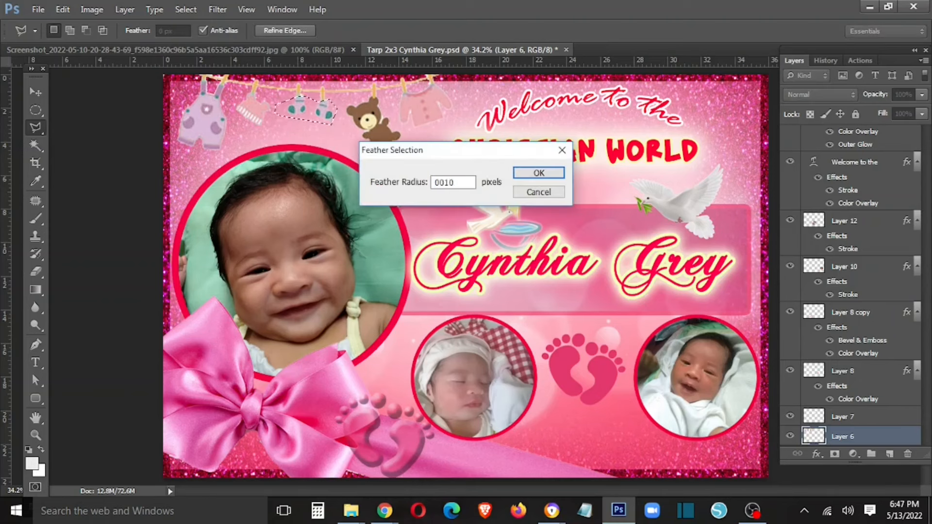
key("Return")
- Shift the hue of the selected socks with Hue/Saturation and clear the selection
key("ctrl+u")
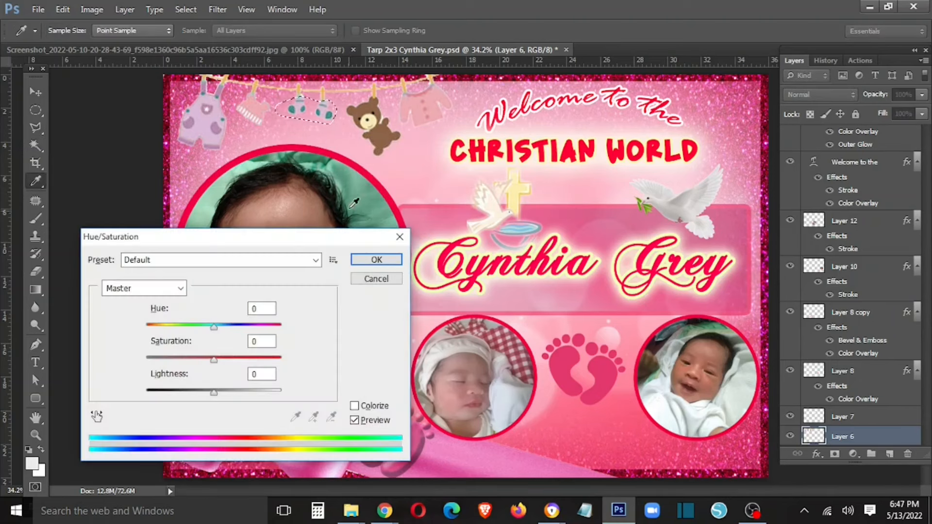
left_click_drag(213, 324, 274, 331)
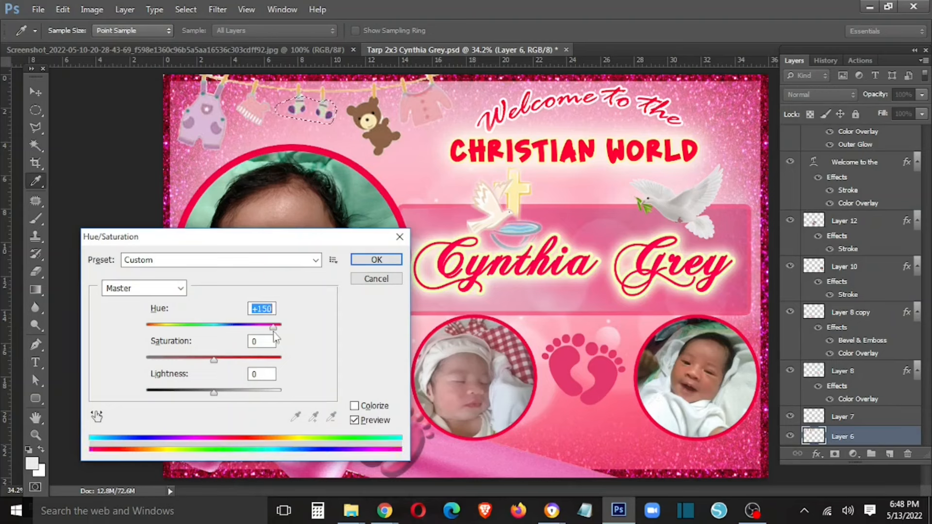
left_click(376, 279)
key("m")
key("ctrl+d")
key("v")
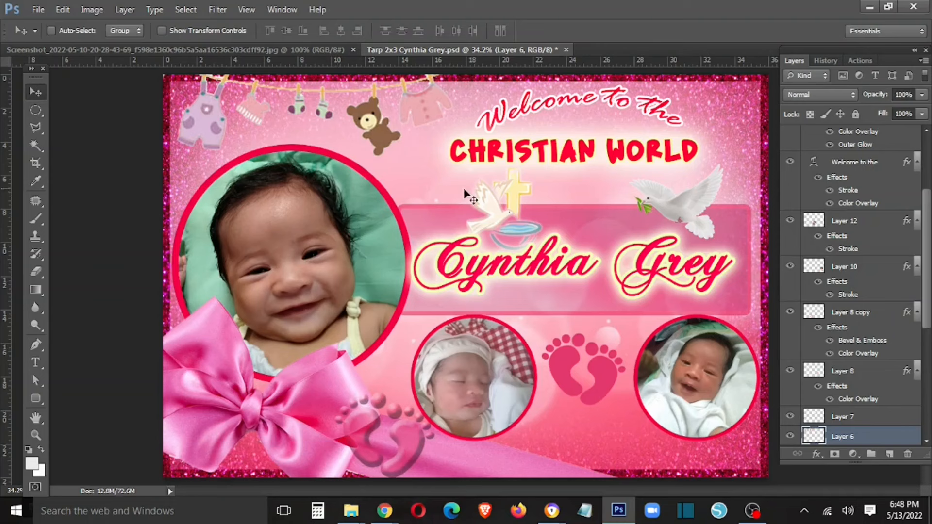
- Add a new empty layer above the name text for brush work
scroll(867, 169, "up", 3)
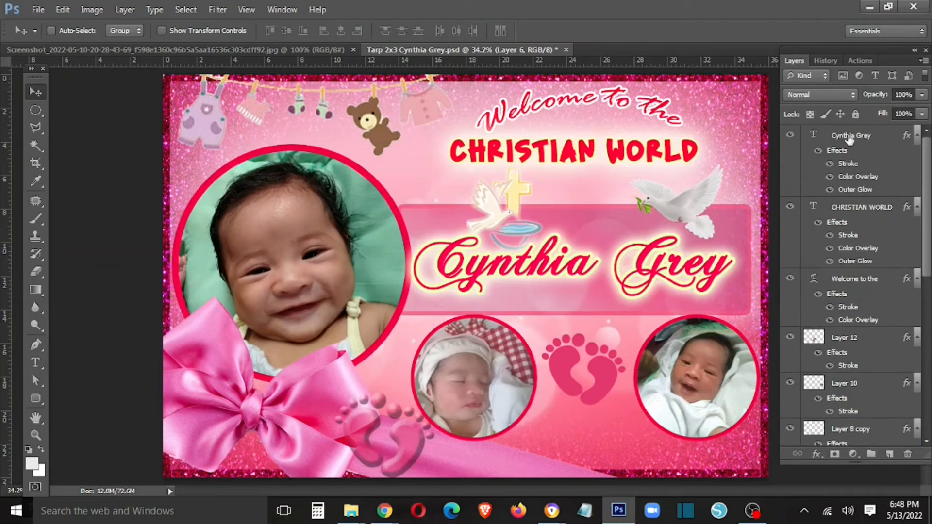
left_click(848, 140)
key("b")
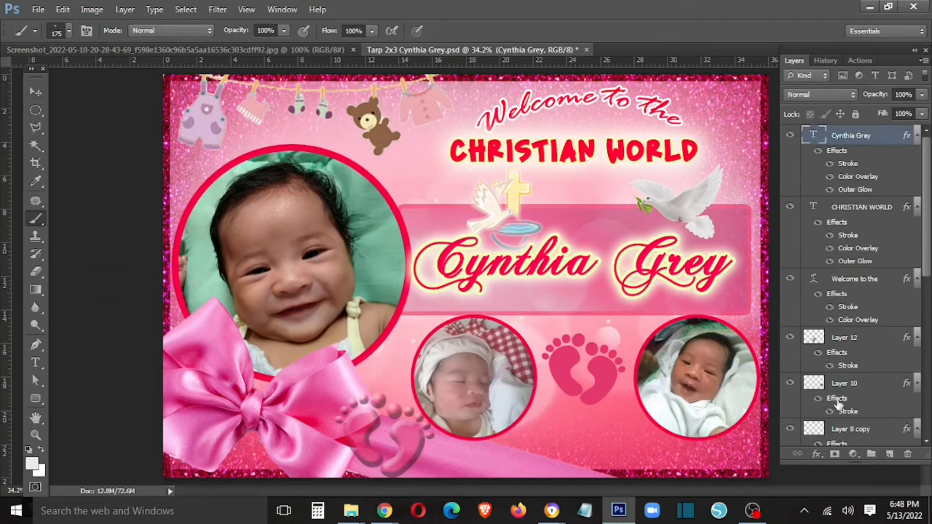
left_click(890, 454)
- Give the new layer a white Color Overlay at 100% opacity and save the tarpaulin
right_click(857, 138)
left_click(738, 33)
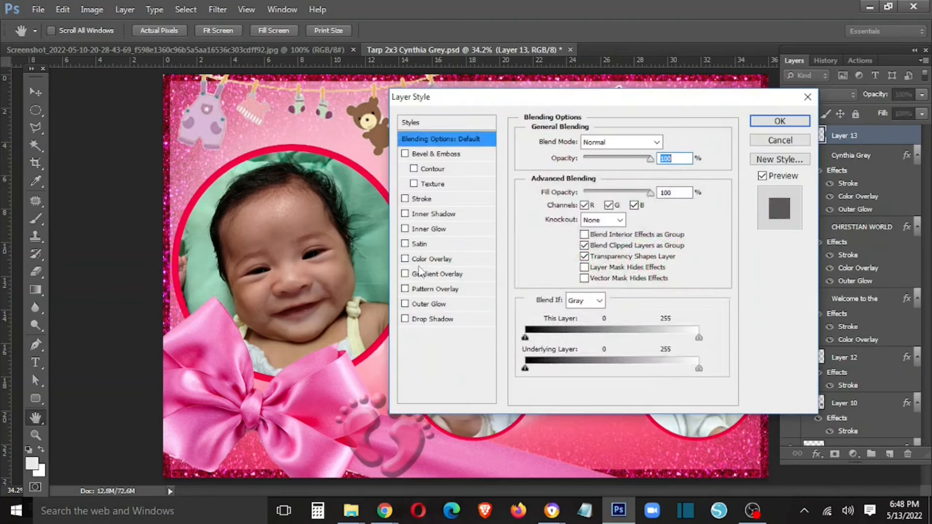
left_click(427, 259)
left_click(667, 142)
left_click(357, 410)
left_click(653, 403)
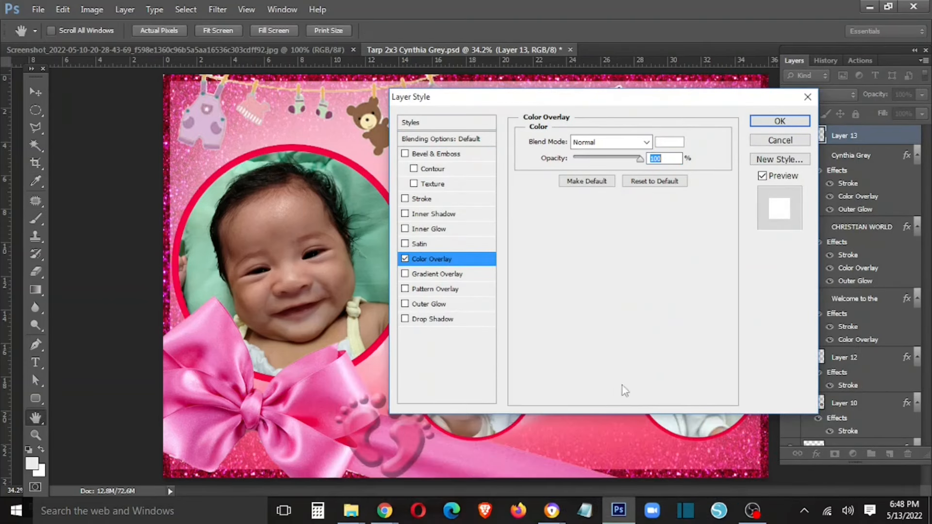
left_click(772, 120)
key("ctrl+s")
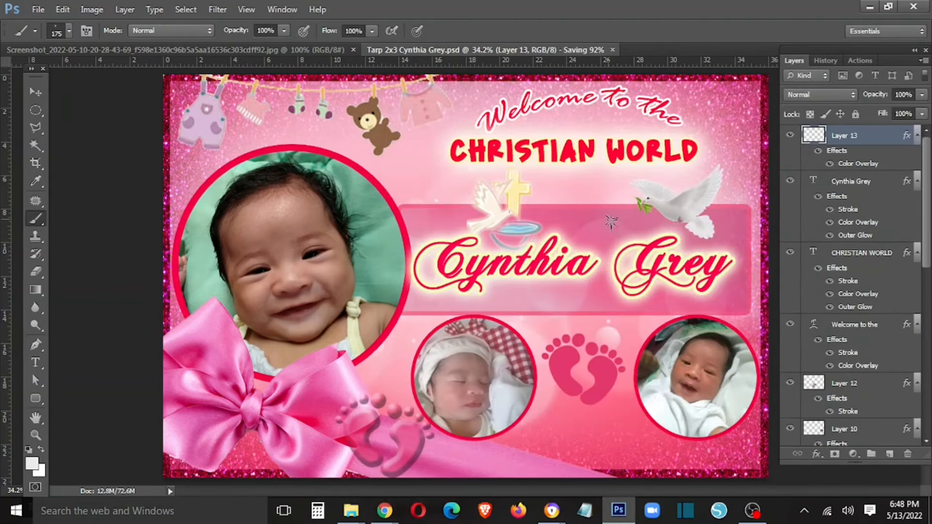
- Stamp star sparkles in varying brush sizes, up to 400 px, around the heading, dove, name banner and baby photos
key("bracketright")
key("bracketright")
key("bracketright")
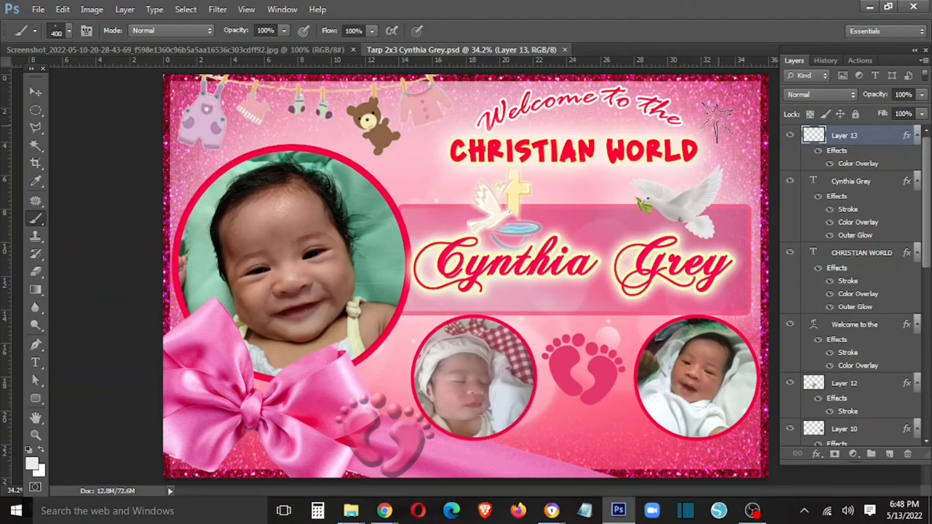
left_click(718, 131)
key("bracketleft")
left_click(741, 236)
key("bracketleft")
key("bracketleft")
key("bracketleft")
left_click(604, 309)
key("bracketleft")
left_click(445, 224)
left_click(418, 304)
key("bracketright")
left_click(542, 418)
left_click(754, 454)
key("bracketleft")
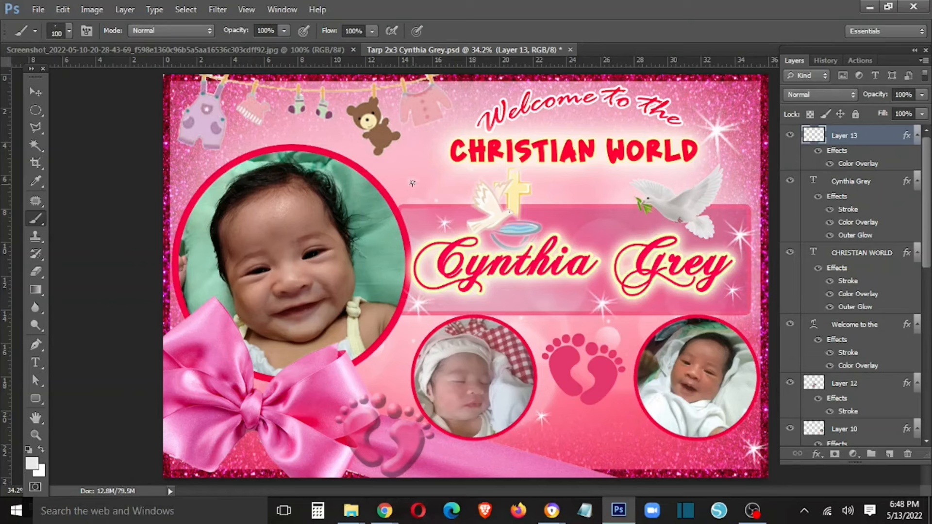
left_click(199, 168)
key("bracketright")
key("bracketright")
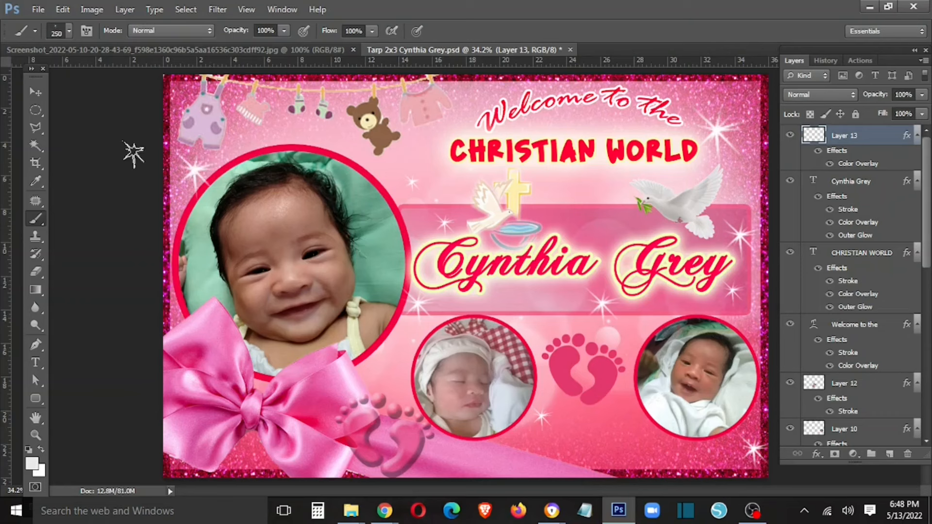
- Load the Basic Brushes set, choose the soft round 60 px brush and adjust its size to 40 px
left_click(68, 31)
left_click(175, 54)
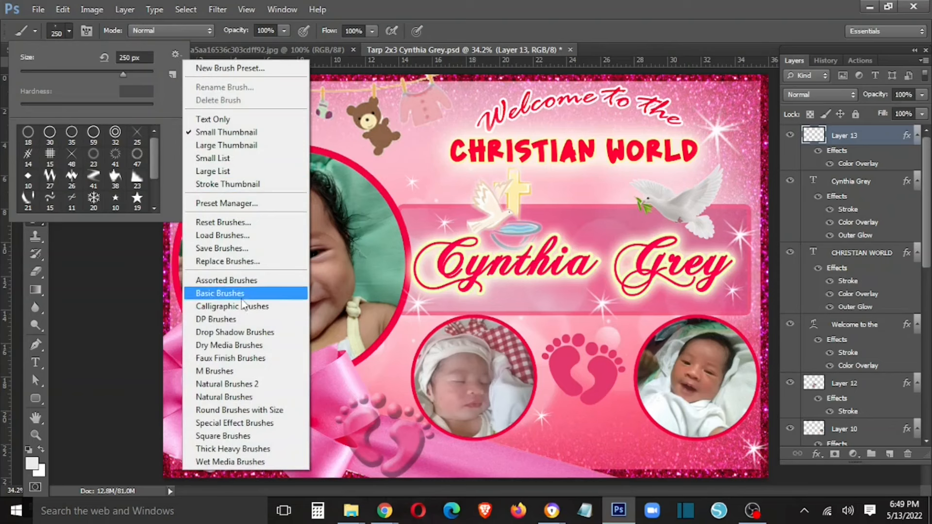
left_click(243, 293)
left_click(385, 197)
scroll(157, 196, "down", 5)
left_click(94, 180)
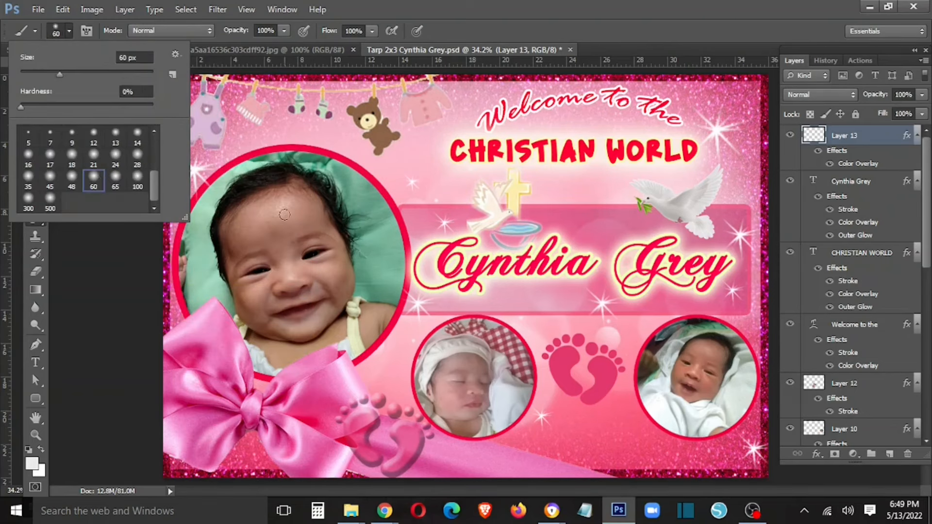
key("bracketright")
key("bracketright")
key("bracketright")
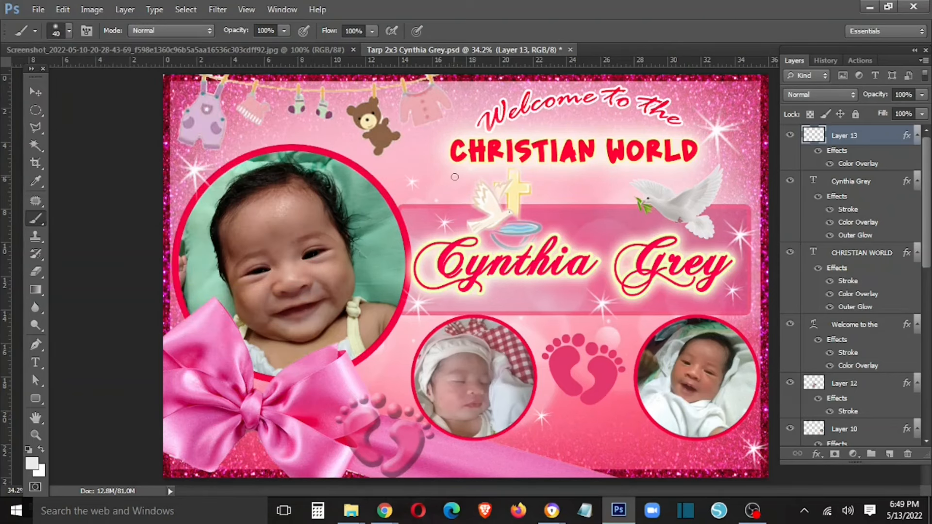
- Paint soft white dots of increasing size in an arc beside the "CHRISTIAN WORLD" heading, between the clothesline clipart and the cross
left_click(427, 166)
left_click(414, 146)
key("bracketright")
key("bracketright")
key("bracketright")
key("bracketright")
key("bracketright")
- Add soft white dots of varying size along the tarpaulin's edge beside the flying white dove
key("bracketleft")
key("bracketleft")
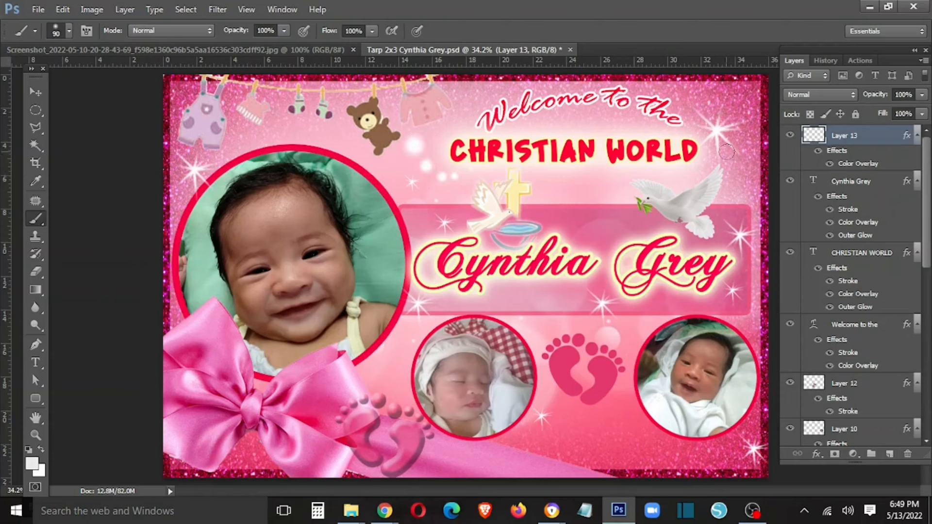
left_click(749, 185)
left_click(761, 204)
key("bracketright")
key("bracketright")
key("bracketright")
key("bracketright")
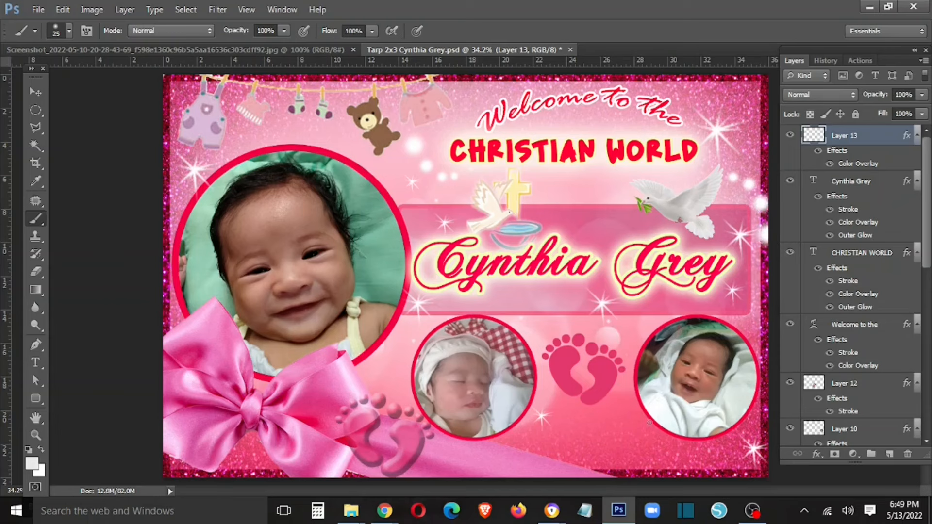
- Paint a trail of growing soft white dots from beneath the awake baby's small photo along the lower border, and save the tarpaulin
left_click(635, 458)
key("bracketright")
key("bracketright")
key("bracketright")
key("bracketright")
key("bracketright")
key("bracketright")
left_click(668, 473)
left_click(715, 470)
key("s")
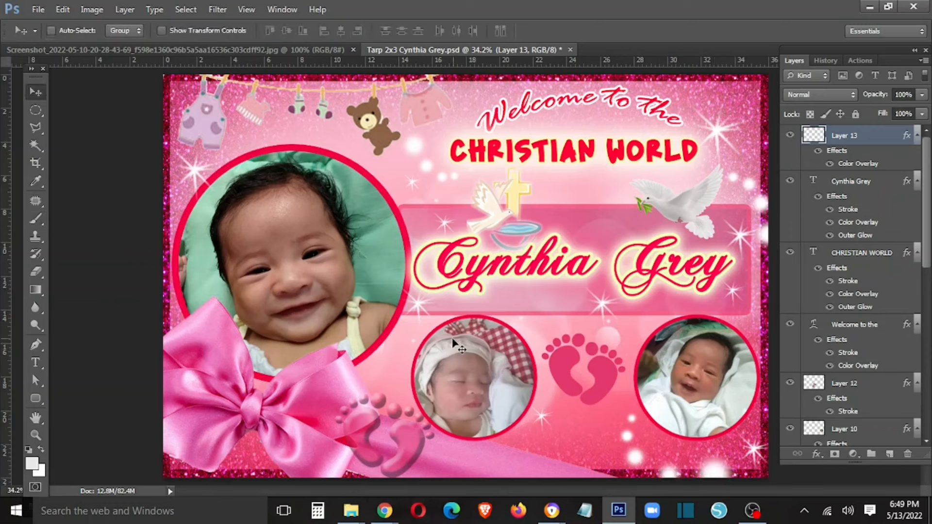
key("ctrl+s")
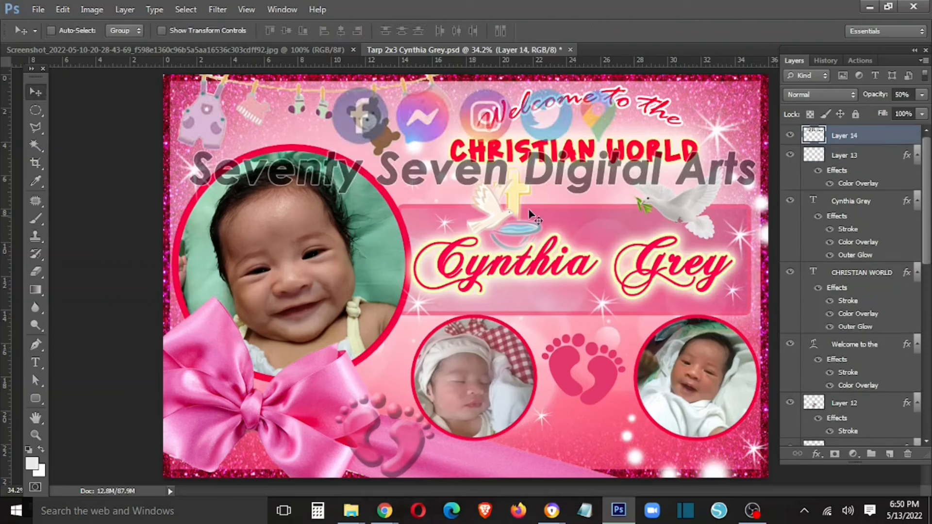
- Move the semi-transparent "Seventy Seven Digital Arts" watermark with social media icons down across the two small baby photos and save the file
left_click_drag(528, 208, 514, 316)
key("ctrl+s")
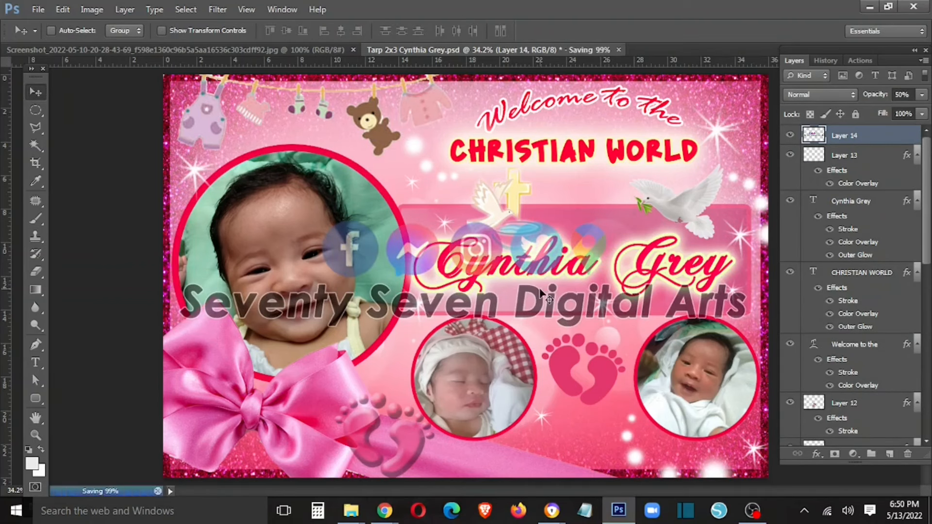
left_click_drag(554, 344, 563, 335)
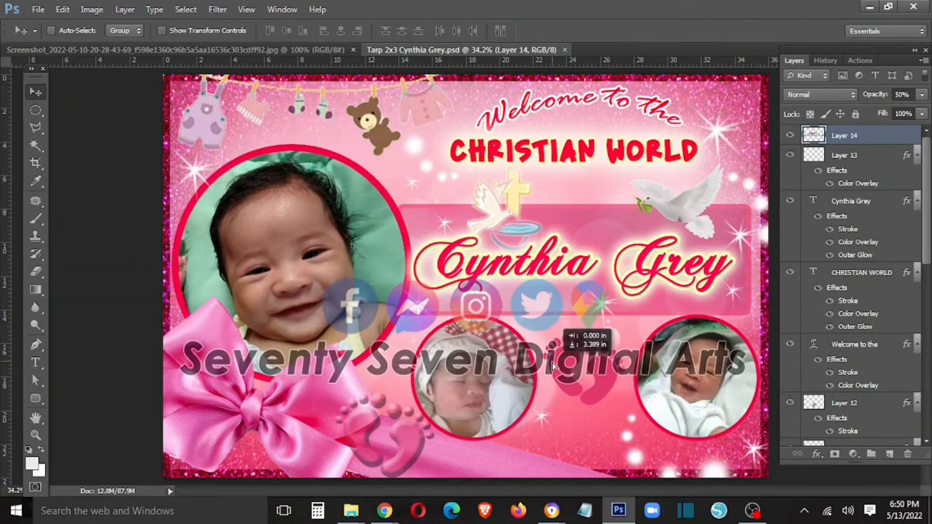
key("ctrl+s")
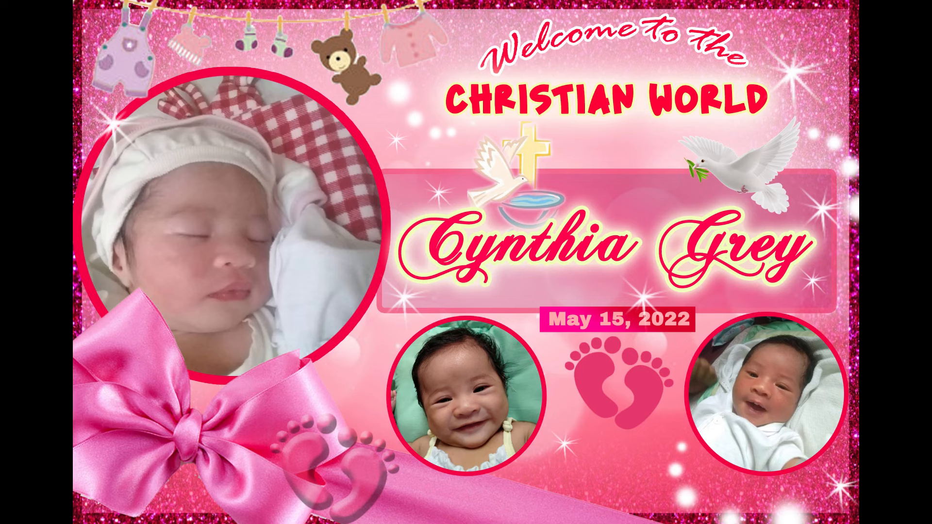